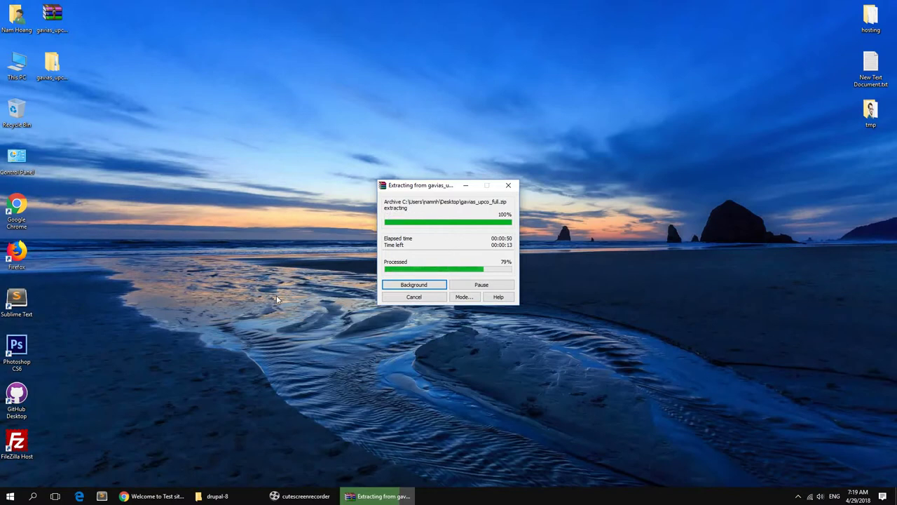
# Open the extracted gavias_upco_full folder and arrange its window beside the drupal-8 site folder
pyautogui.doubleClick(57, 75)
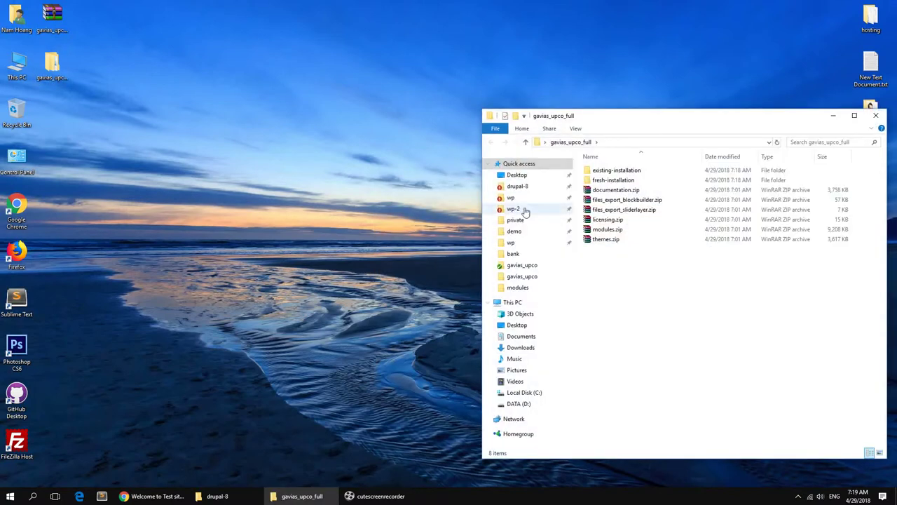
pyautogui.click(613, 180)
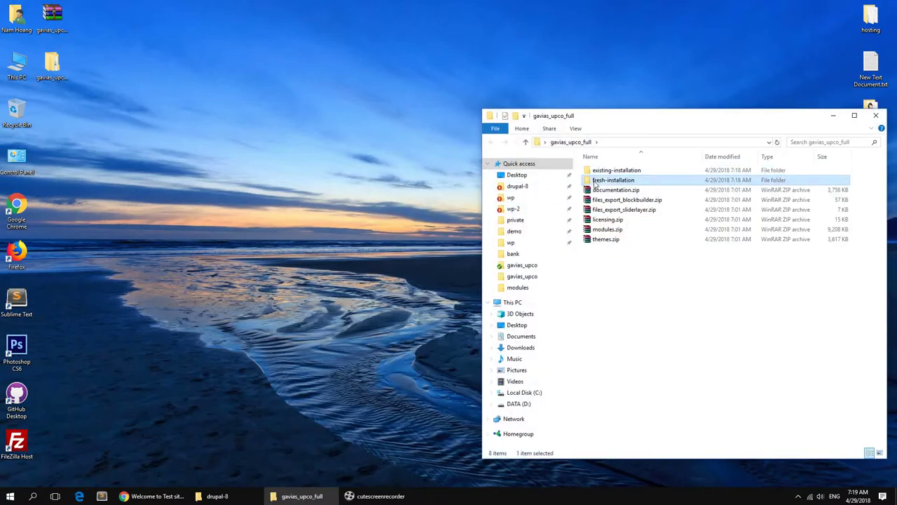
pyautogui.click(619, 280)
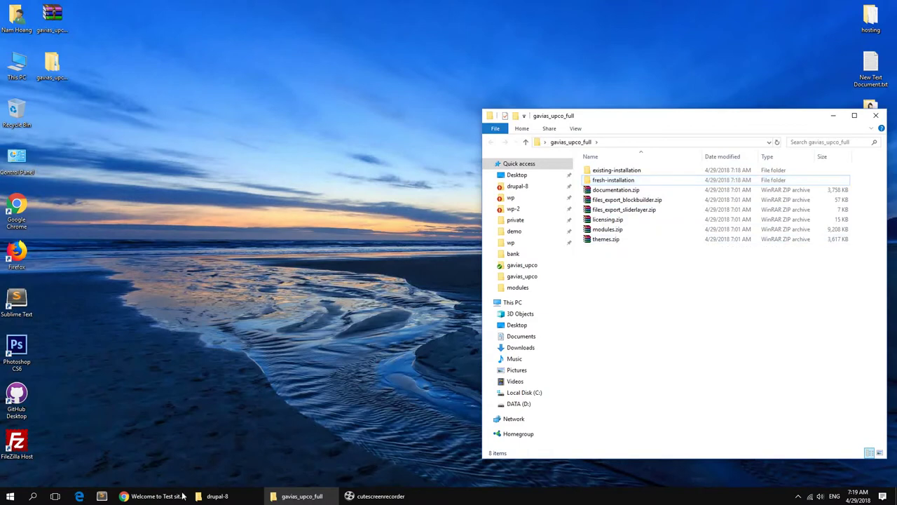
pyautogui.click(155, 495)
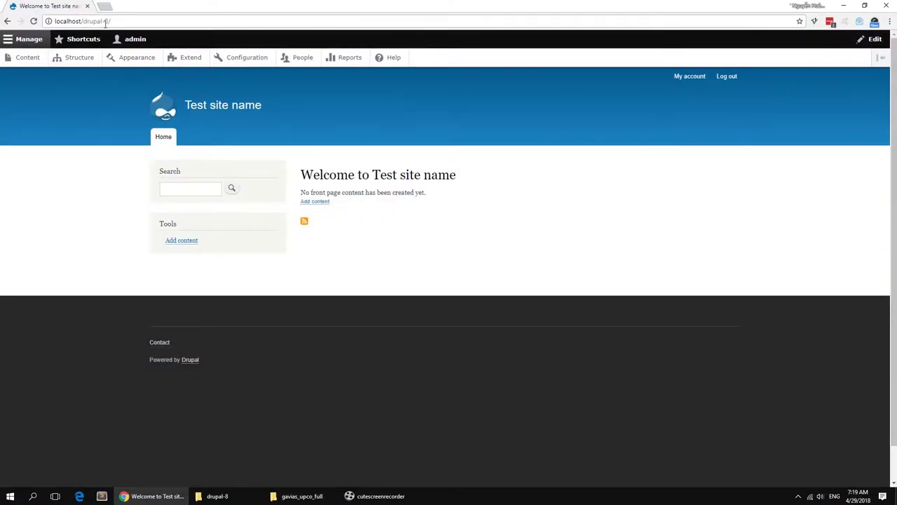
pyautogui.click(218, 495)
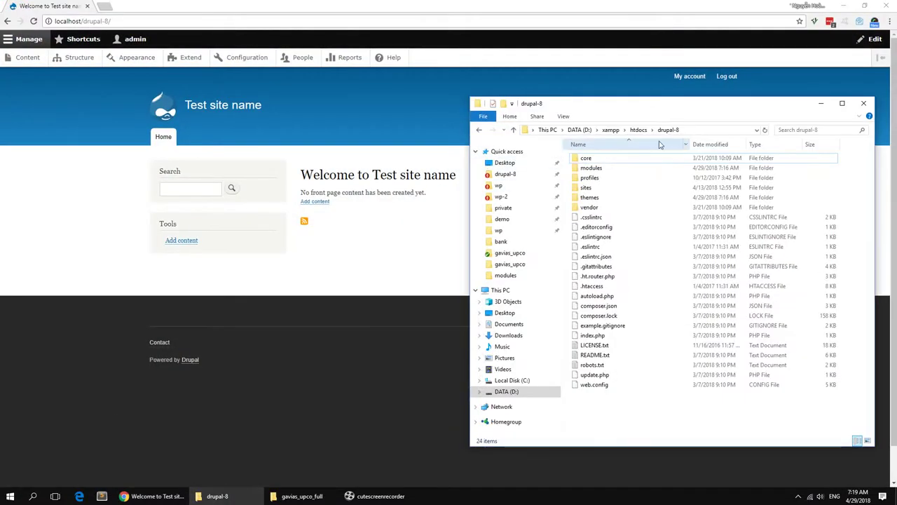
pyautogui.click(301, 496)
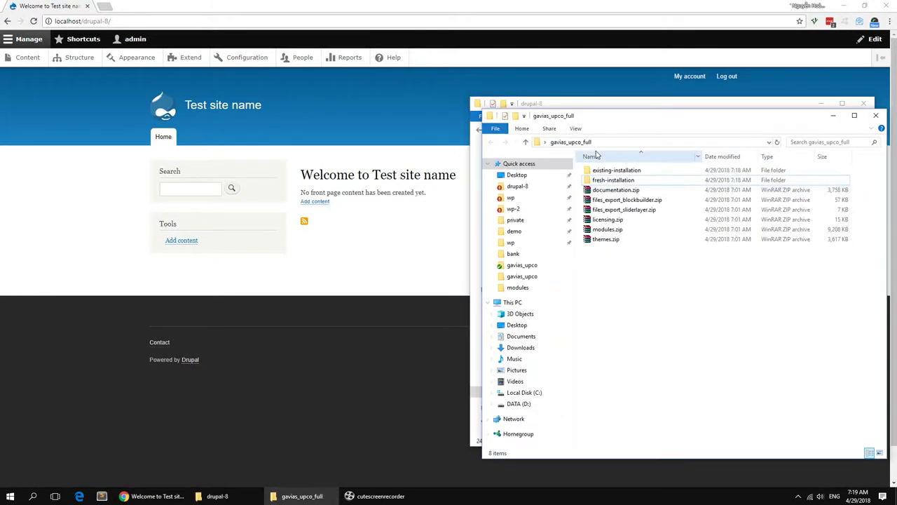
pyautogui.moveTo(569, 117); pyautogui.dragTo(142, 103)
# Copy all module folders from existing-installation/modules into the drupal-8 site's modules folder
pyautogui.click(185, 157)
pyautogui.doubleClick(185, 157)
pyautogui.doubleClick(591, 168)
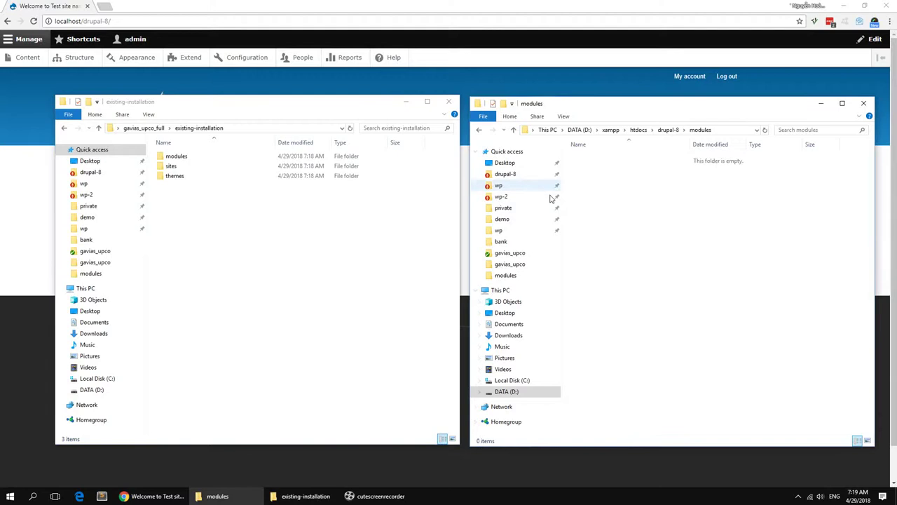
pyautogui.doubleClick(190, 157)
pyautogui.hotkey('ctrl', 'a')
pyautogui.moveTo(220, 202); pyautogui.dragTo(605, 218)
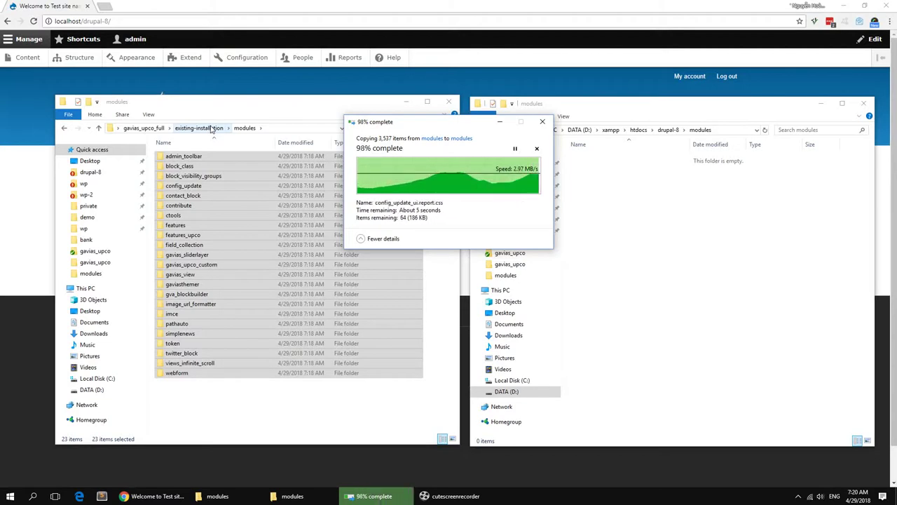
# Copy the default folder from existing-installation/sites into the drupal-8 site's sites folder
pyautogui.click(210, 128)
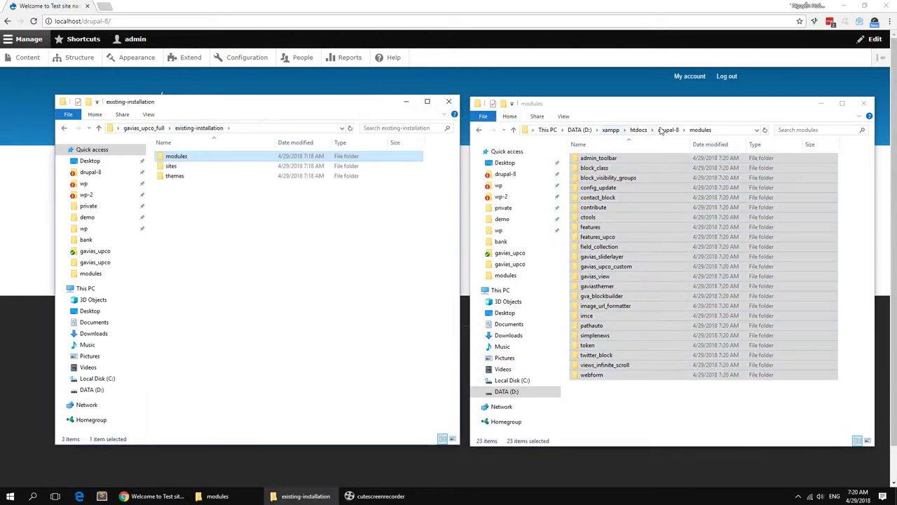
pyautogui.click(657, 130)
pyautogui.doubleClick(171, 165)
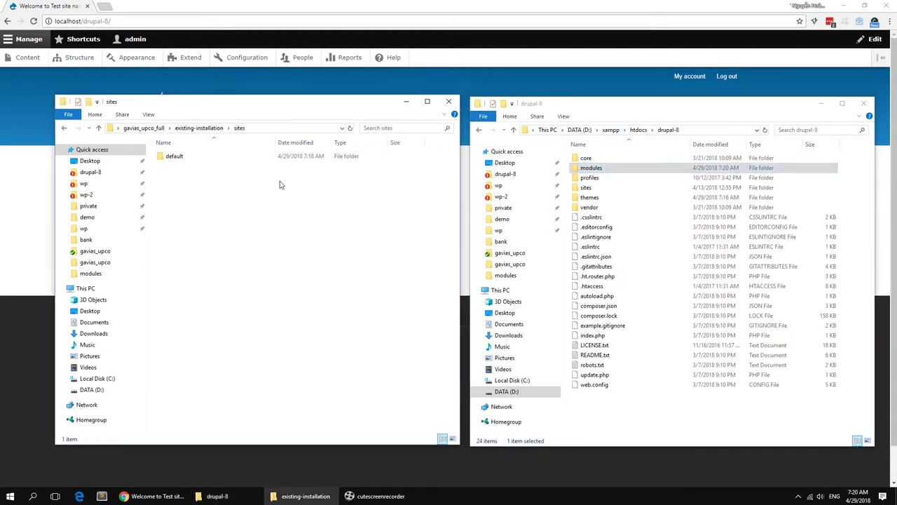
pyautogui.doubleClick(585, 187)
pyautogui.moveTo(175, 155); pyautogui.dragTo(666, 270)
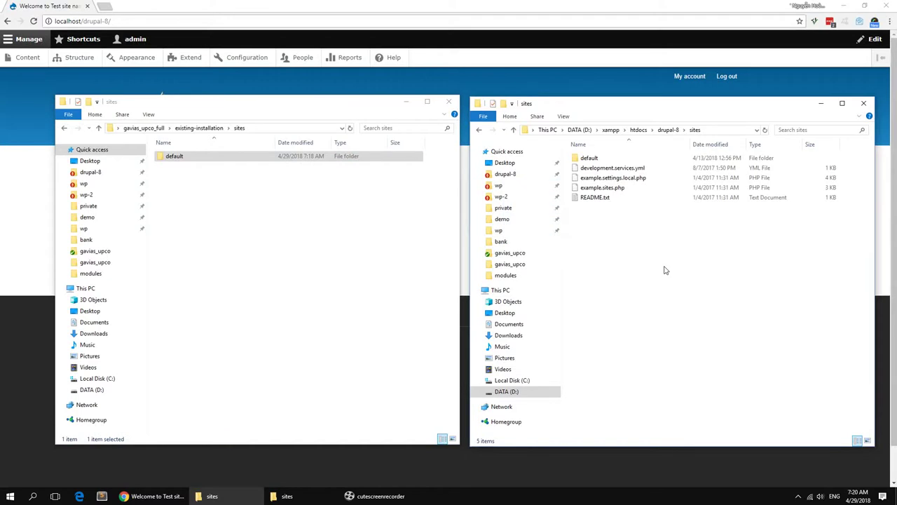
# Copy the gavias_upco theme folder from existing-installation/themes into the drupal-8 site's themes folder
pyautogui.click(201, 129)
pyautogui.click(668, 130)
pyautogui.doubleClick(175, 175)
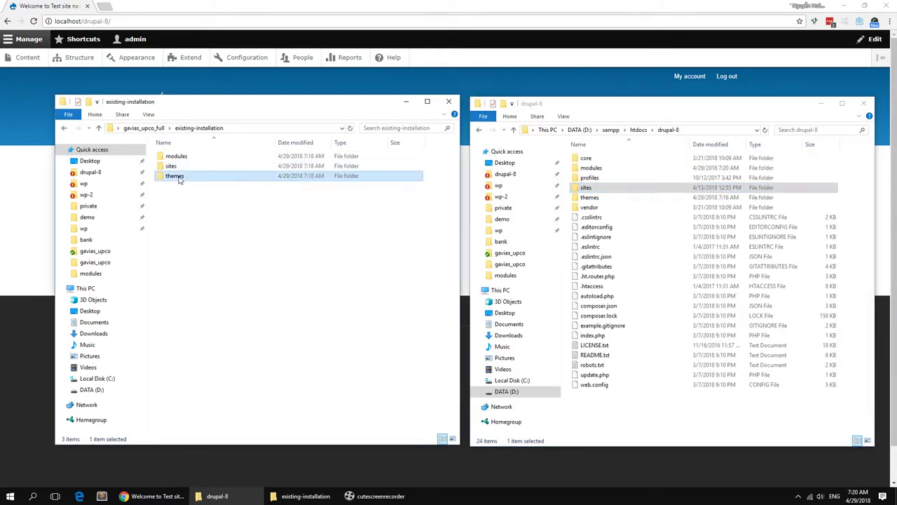
pyautogui.doubleClick(589, 197)
pyautogui.moveTo(180, 156); pyautogui.dragTo(660, 229)
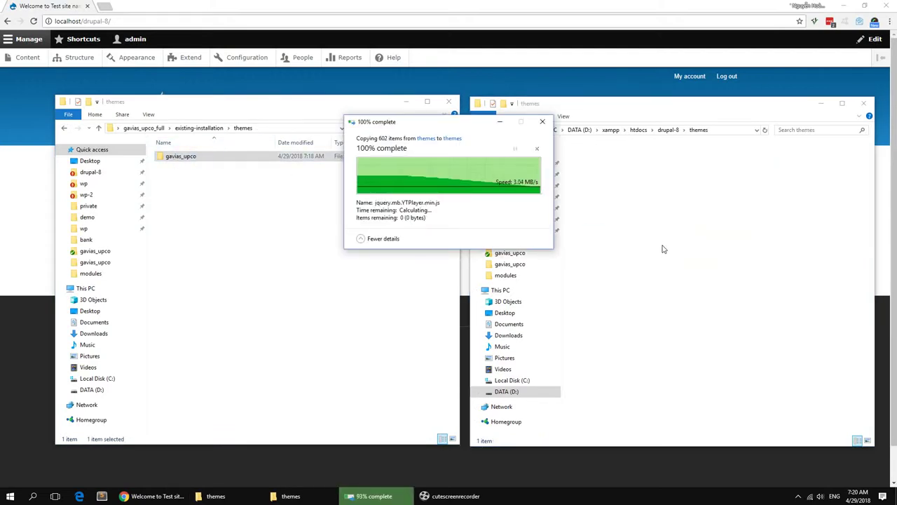
# Switch to the Drupal site in Chrome, then install the Gavias Up.Co 8.x theme and set it as default
pyautogui.click(50, 207)
pyautogui.click(140, 62)
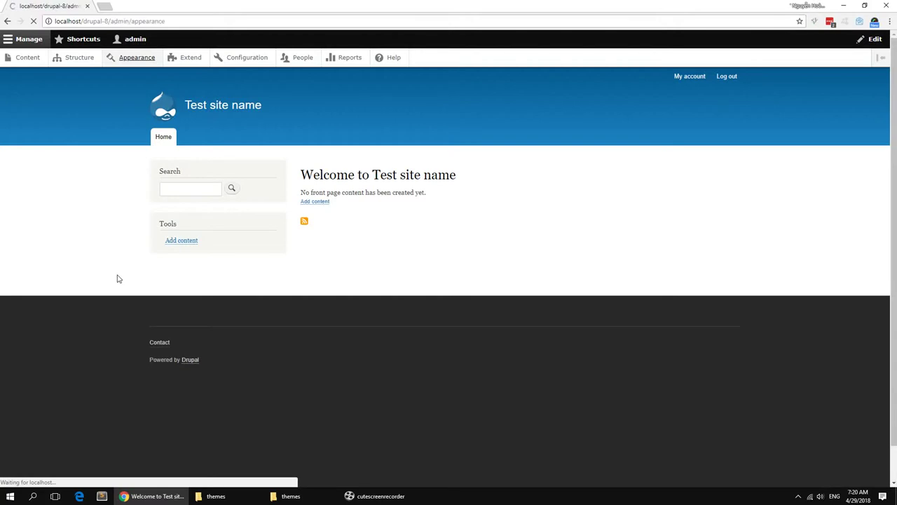
pyautogui.scroll(-5, 282, 395)
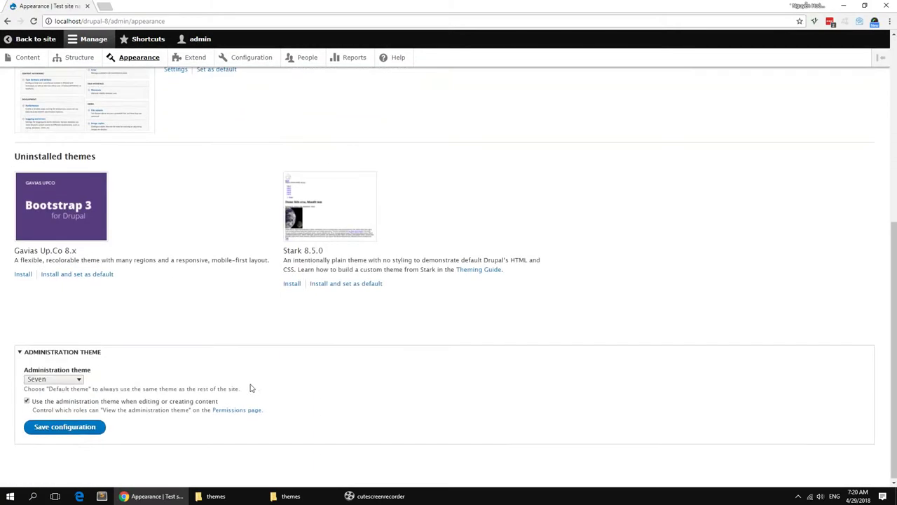
pyautogui.click(76, 275)
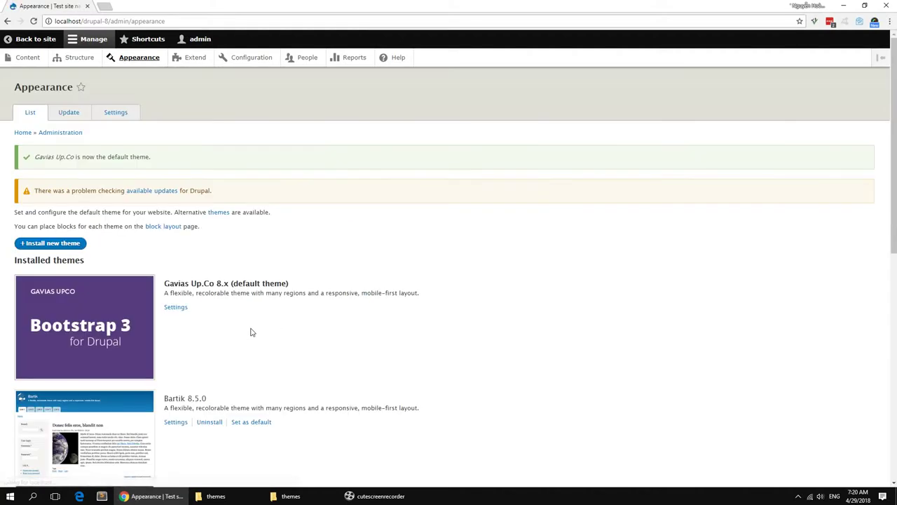
# Filter the modules by "gav" and install Gavias Themer, Block Builder v2, Custom View, SliderLayer and Up.Co Themer
pyautogui.click(195, 61)
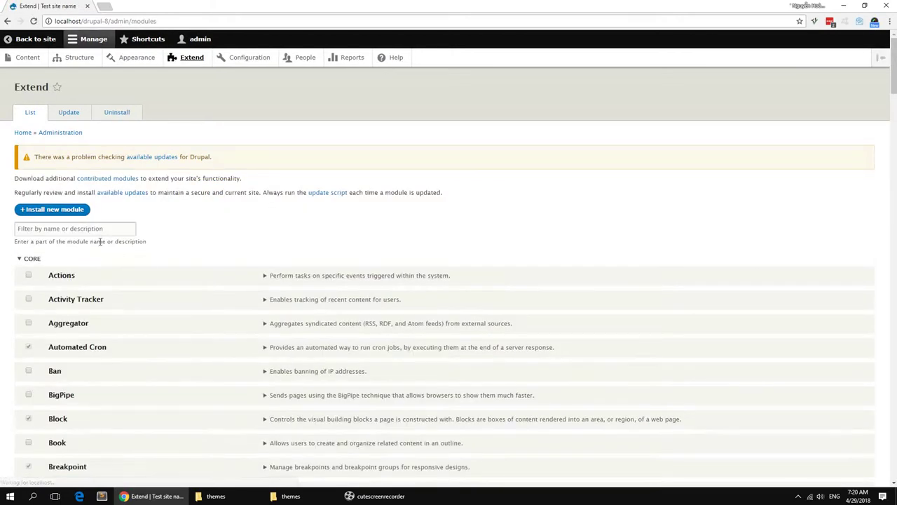
pyautogui.click(102, 229)
pyautogui.write('gva')
pyautogui.hotkey('ctrl', 'a')
pyautogui.write('gav')
pyautogui.click(56, 276)
pyautogui.click(81, 324)
pyautogui.click(79, 354)
pyautogui.click(79, 371)
pyautogui.click(79, 394)
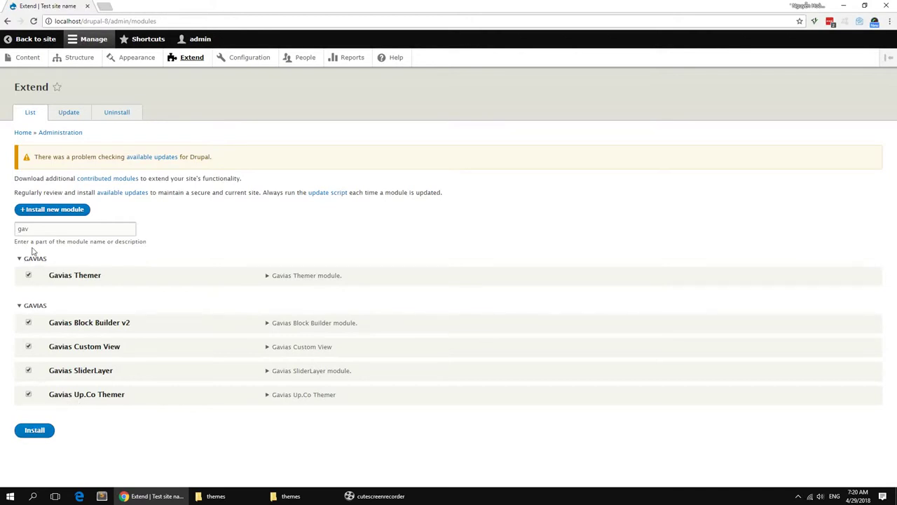
pyautogui.click(32, 429)
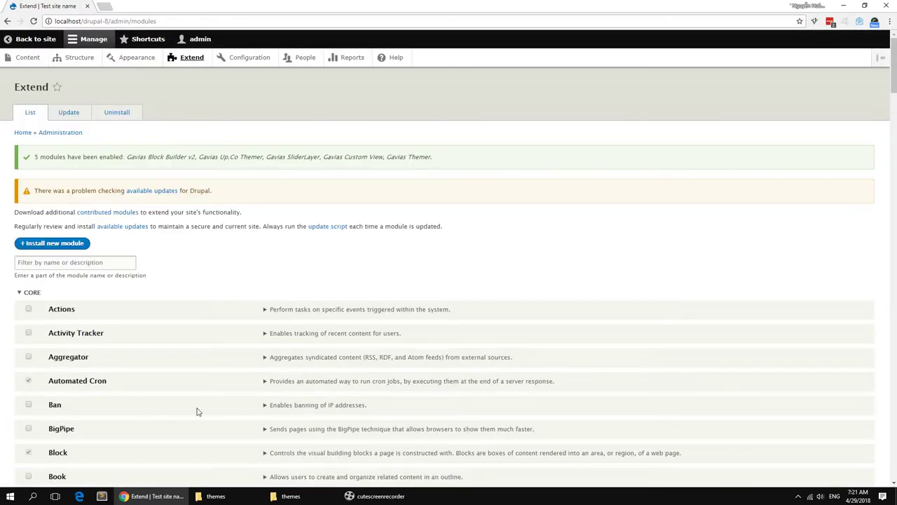
# Filter the modules by "up" and install Features Up.co together with its required modules
pyautogui.click(73, 261)
pyautogui.write('up')
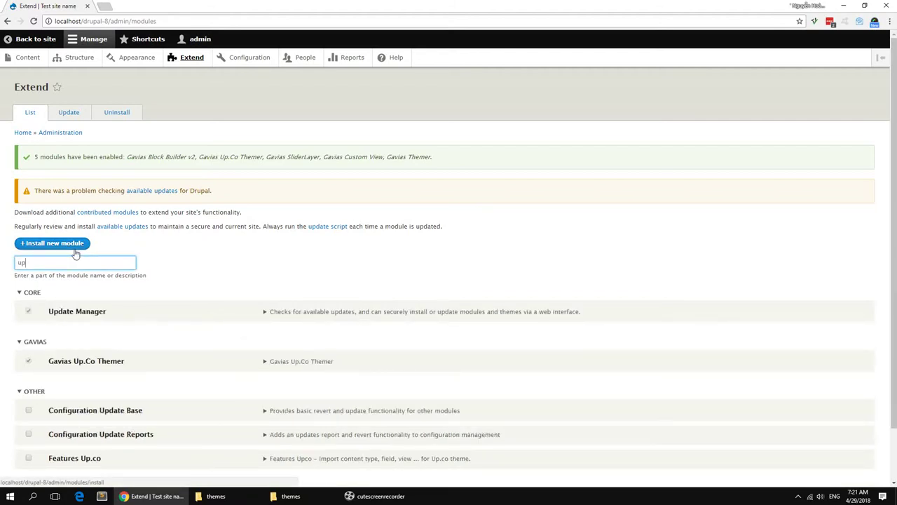
pyautogui.scroll(-1, 76, 254)
pyautogui.click(70, 403)
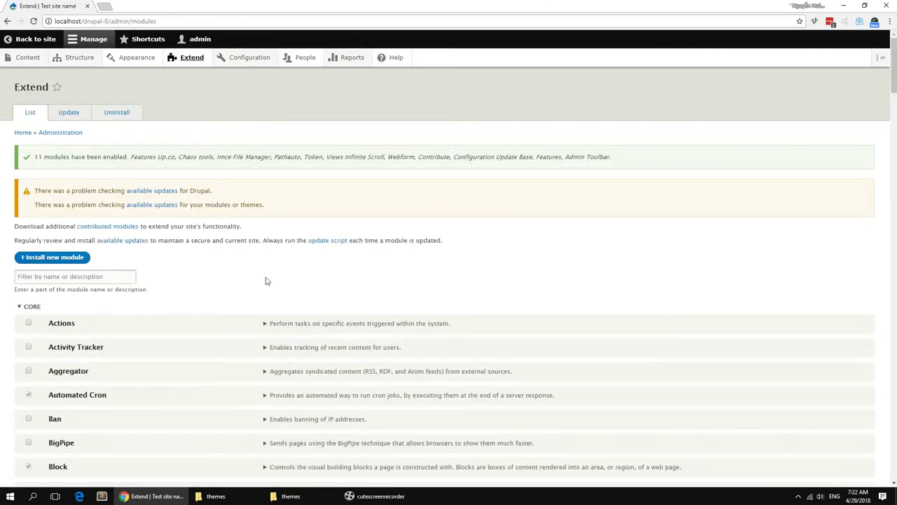
# In the block layout, assign the Search block to the Search region and the Breadcrumbs block to the Breadcrumbs region
pyautogui.moveTo(76, 60)
pyautogui.click(77, 82)
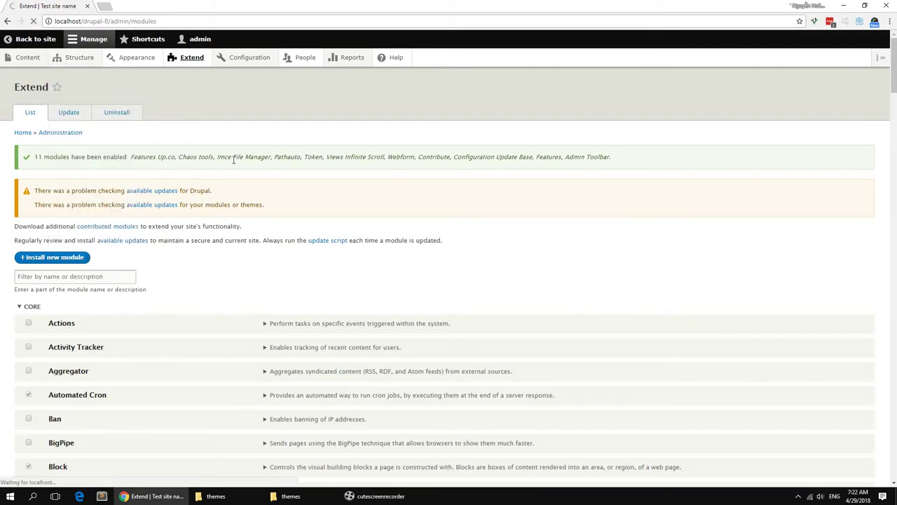
pyautogui.scroll(-2, 392, 222)
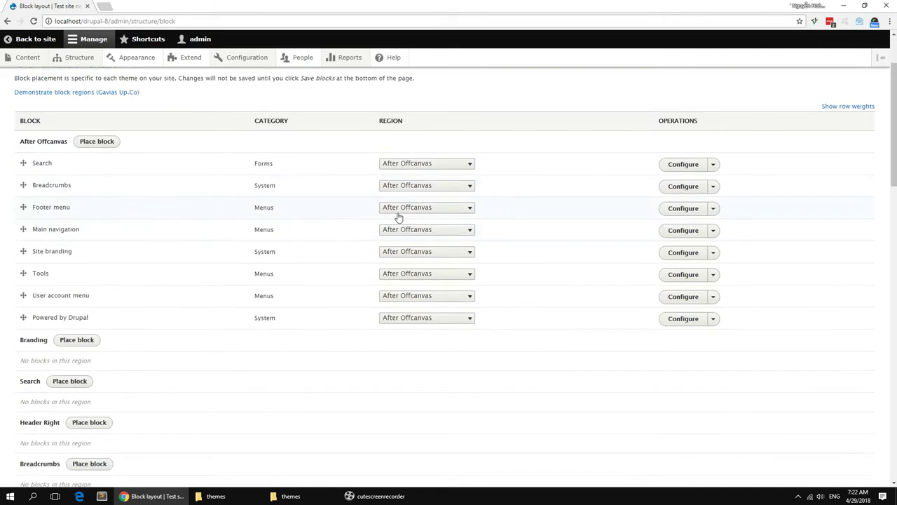
pyautogui.click(406, 164)
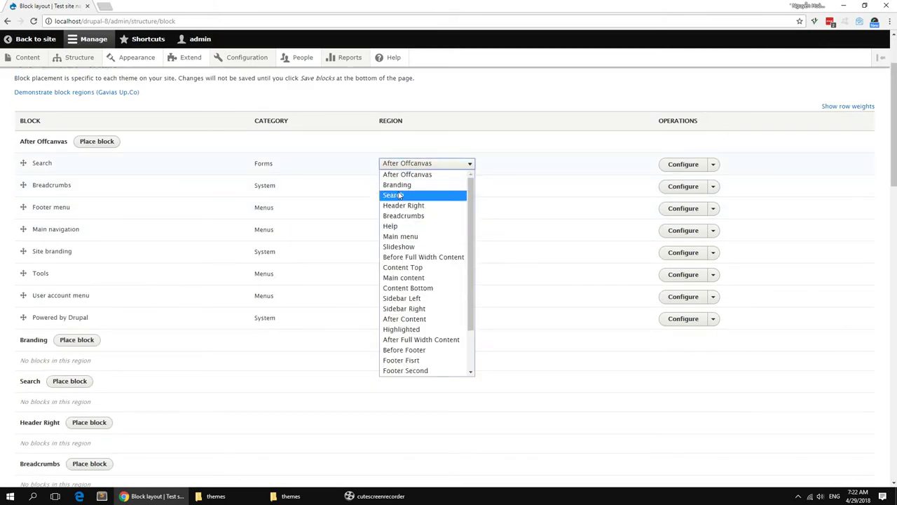
pyautogui.click(399, 195)
pyautogui.click(401, 195)
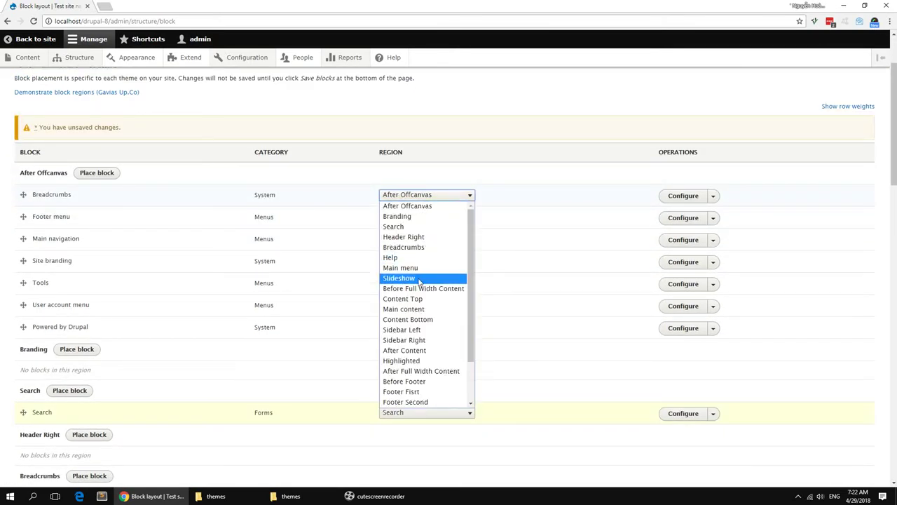
pyautogui.click(403, 247)
# Move the Footer menu block out of After Offcanvas, and assign Main navigation to Main menu and Site branding to Branding
pyautogui.click(411, 195)
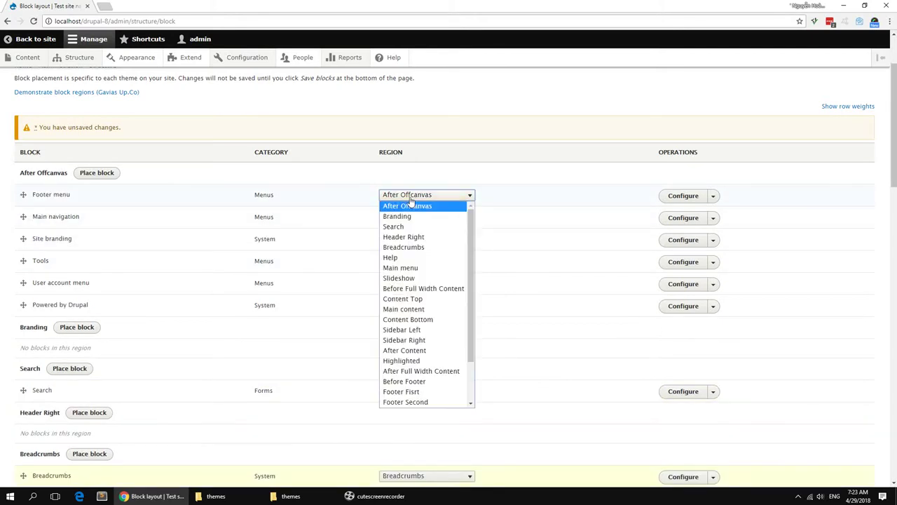
pyautogui.scroll(-2, 406, 365)
pyautogui.click(405, 396)
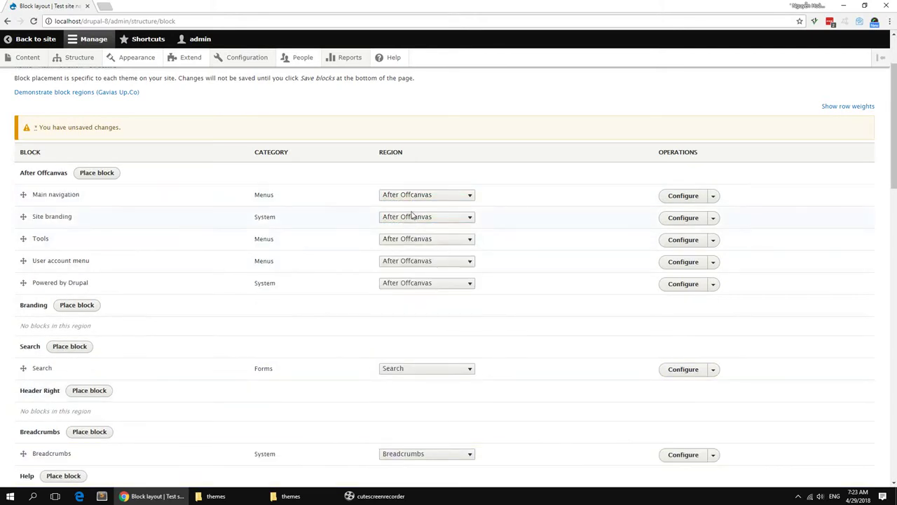
pyautogui.click(417, 196)
pyautogui.click(413, 266)
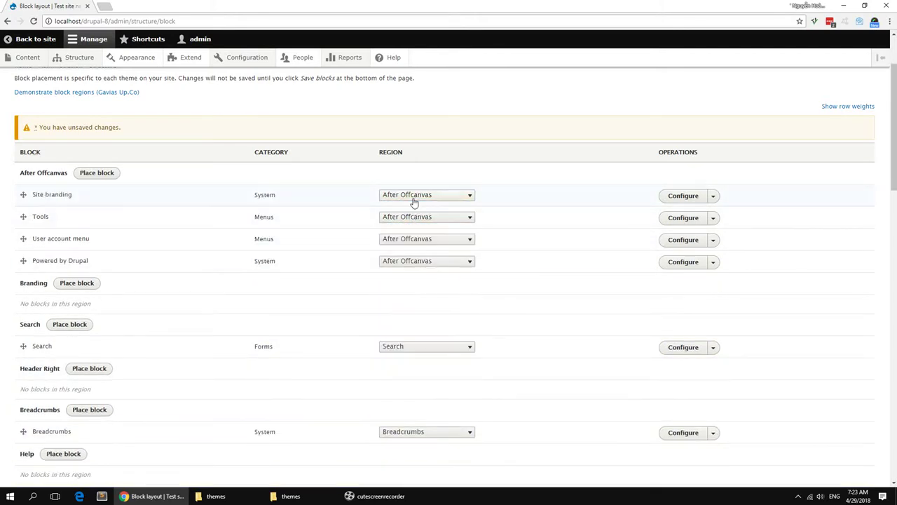
pyautogui.click(414, 201)
pyautogui.click(419, 213)
# Move the Tools and User account menu blocks out of After Offcanvas, and assign Powered by Drupal to the Copyright region
pyautogui.click(419, 196)
pyautogui.scroll(-3, 410, 336)
pyautogui.click(405, 400)
pyautogui.click(419, 195)
pyautogui.scroll(-4, 414, 336)
pyautogui.click(406, 401)
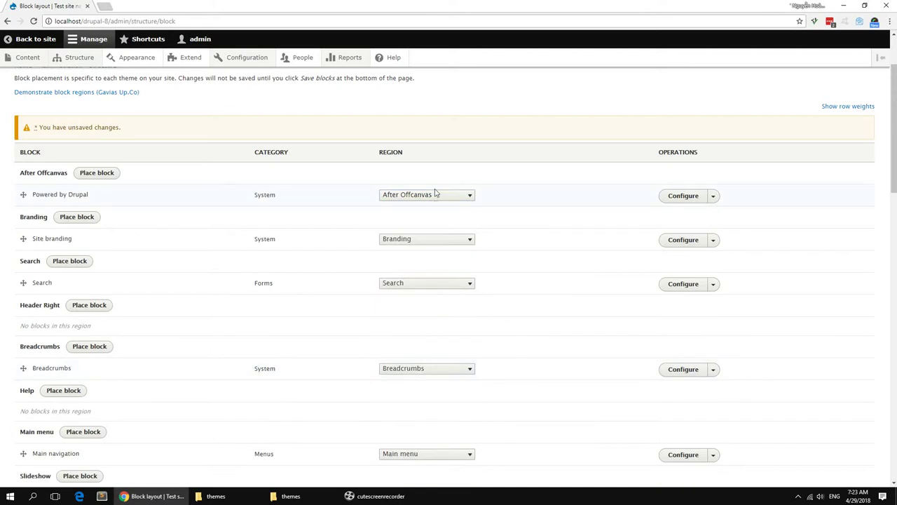
pyautogui.click(433, 199)
pyautogui.scroll(-4, 420, 336)
pyautogui.click(414, 401)
# Move Page title and Tabs out of the Main content region, and assign the Help and Primary admin actions blocks to Help
pyautogui.scroll(-3, 288, 382)
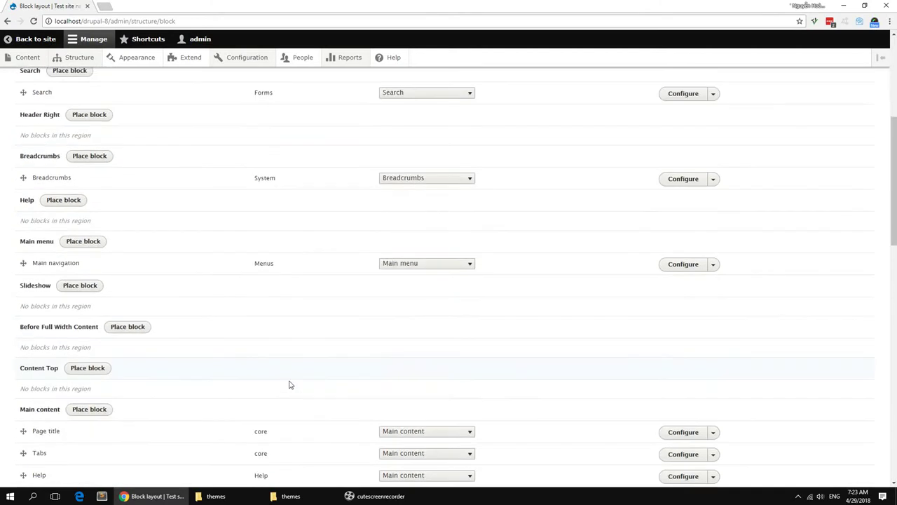
pyautogui.scroll(-3, 288, 380)
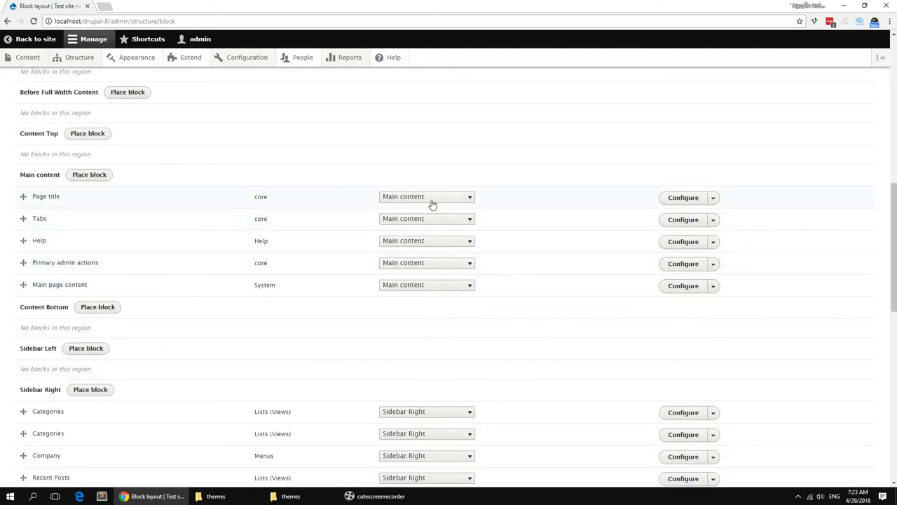
pyautogui.click(431, 199)
pyautogui.scroll(-4, 419, 326)
pyautogui.click(407, 401)
pyautogui.click(413, 199)
pyautogui.click(409, 266)
pyautogui.click(411, 199)
pyautogui.click(398, 261)
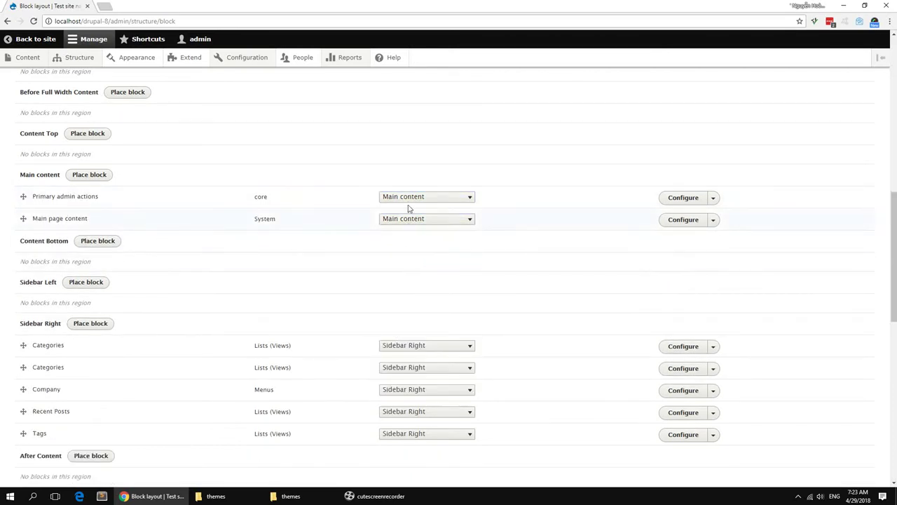
pyautogui.click(410, 199)
pyautogui.click(405, 260)
# Assign the Status messages block to the Help region
pyautogui.scroll(-4, 195, 341)
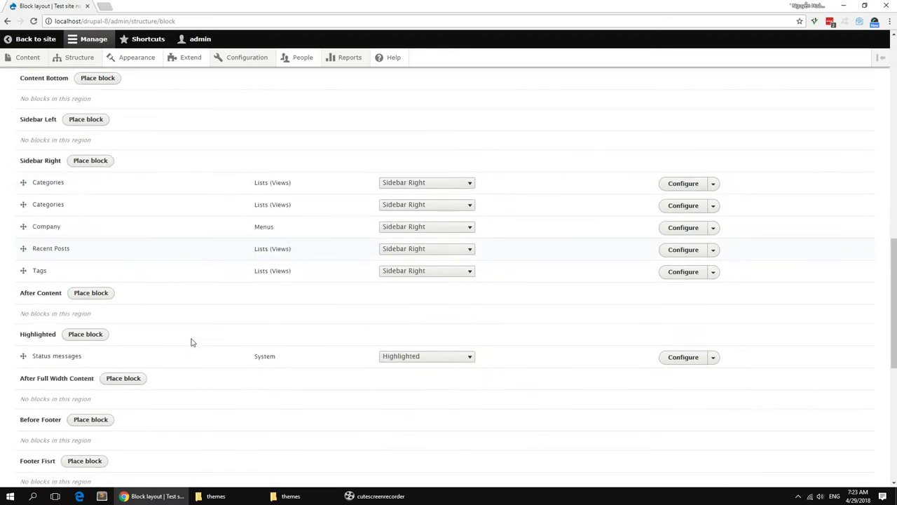
pyautogui.click(427, 216)
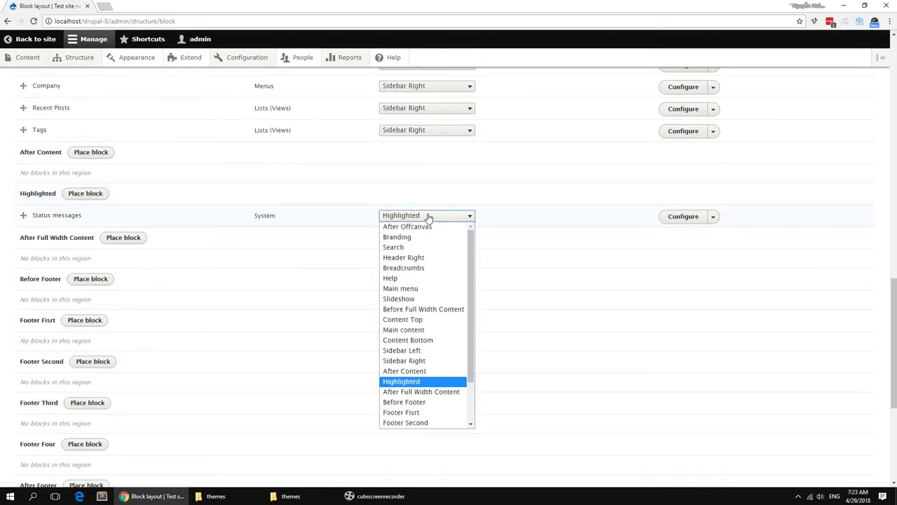
pyautogui.click(400, 278)
pyautogui.scroll(-3, 230, 357)
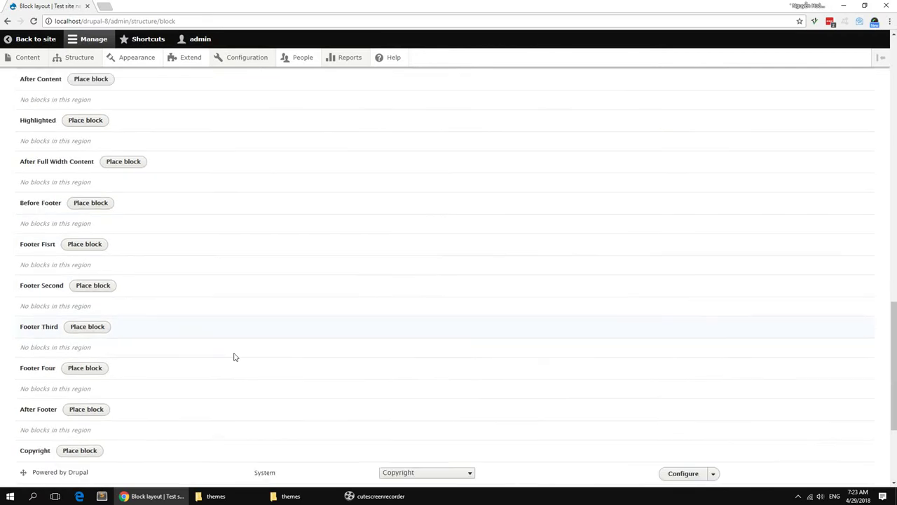
# Save the block layout of the Gavias Up.Co theme
pyautogui.click(62, 436)
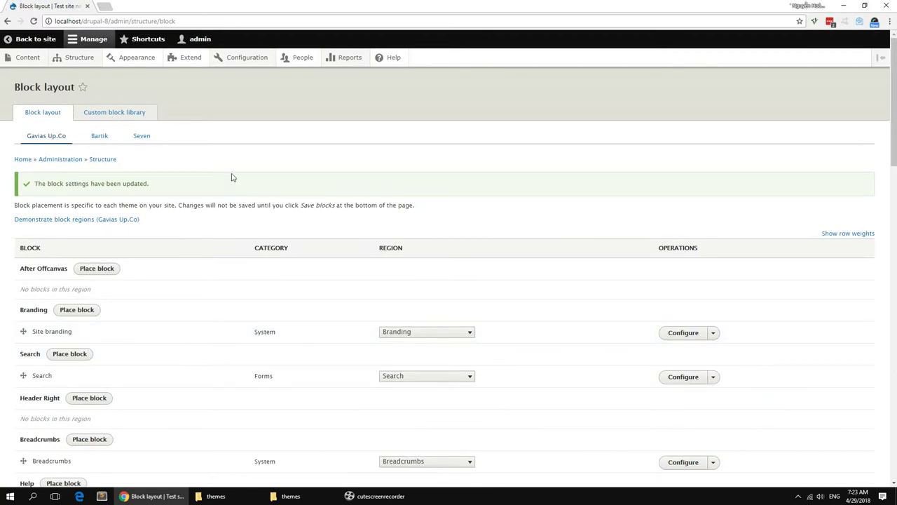
# Enable the Block Builder field in the Basic page content type's form display and save the form display
pyautogui.moveTo(77, 58)
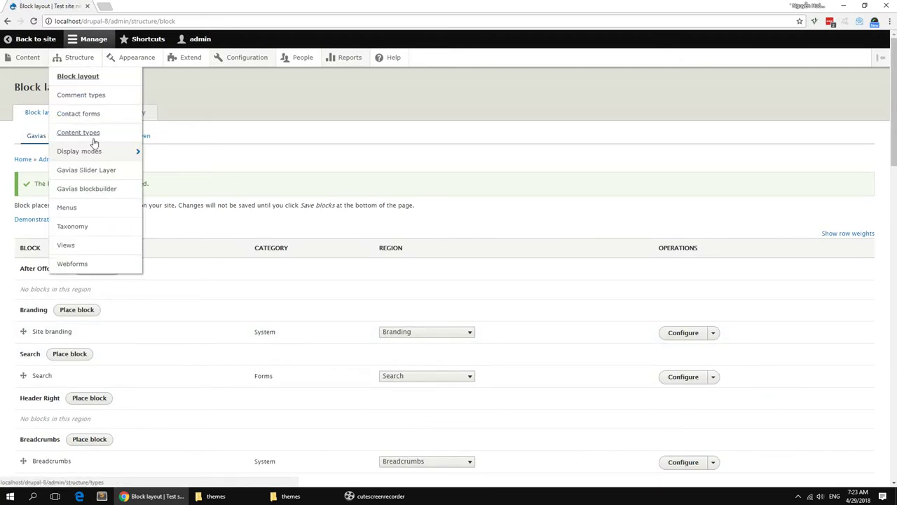
pyautogui.click(94, 140)
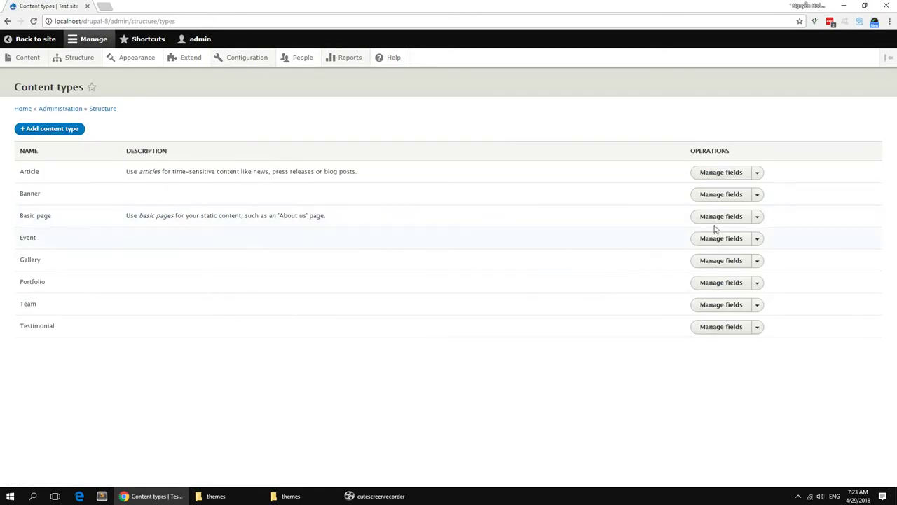
pyautogui.click(716, 222)
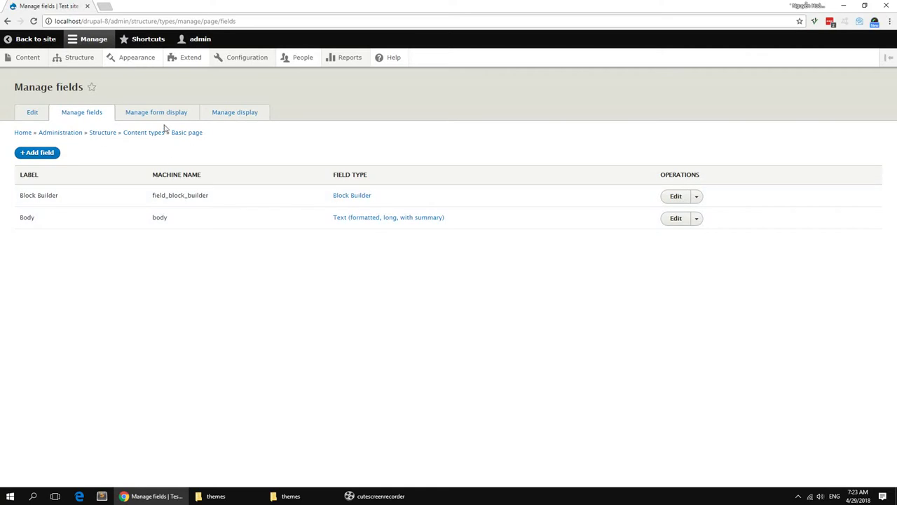
pyautogui.click(166, 117)
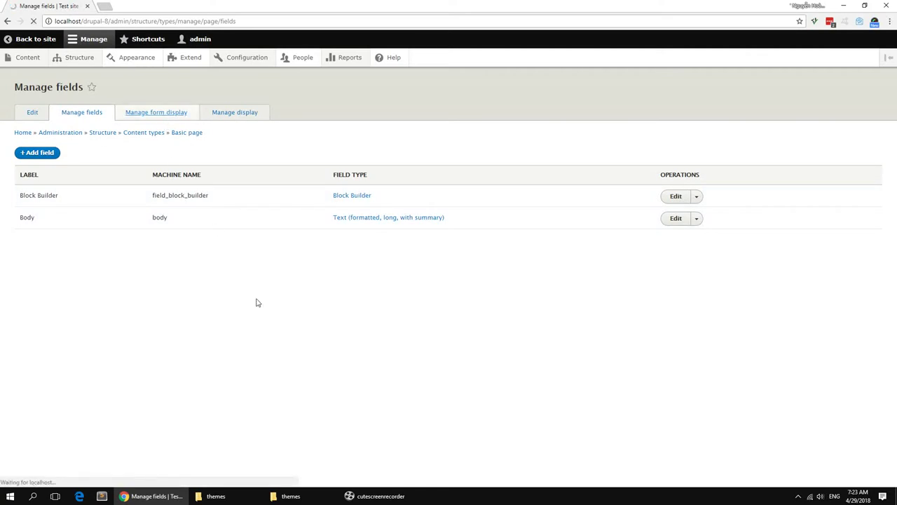
pyautogui.scroll(-2, 92, 424)
pyautogui.moveTo(23, 410); pyautogui.dragTo(32, 392)
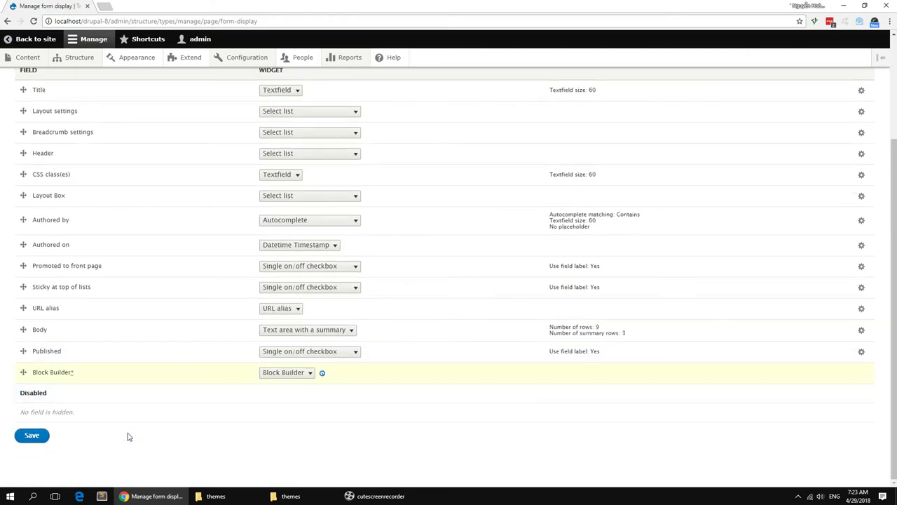
pyautogui.click(30, 434)
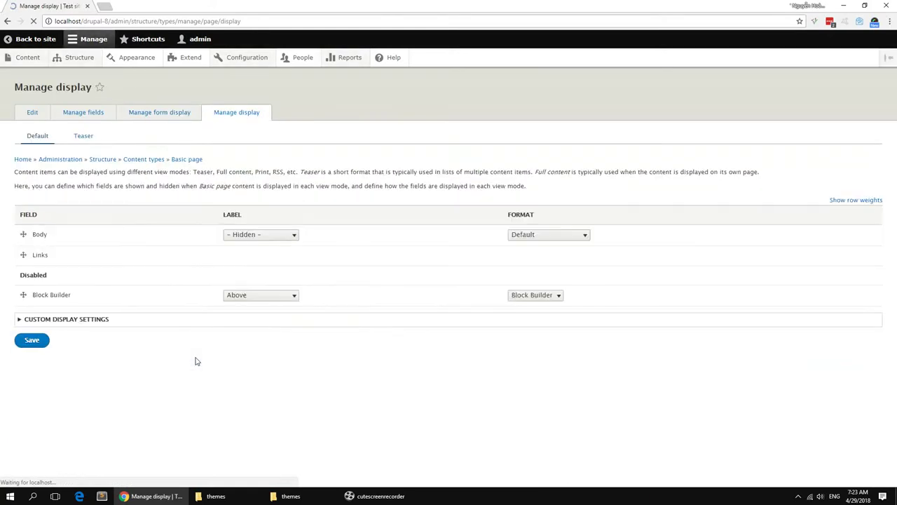
# Enable Block Builder with a hidden label in the Basic page display, disable Links, and save the settings
pyautogui.moveTo(23, 295); pyautogui.dragTo(25, 279)
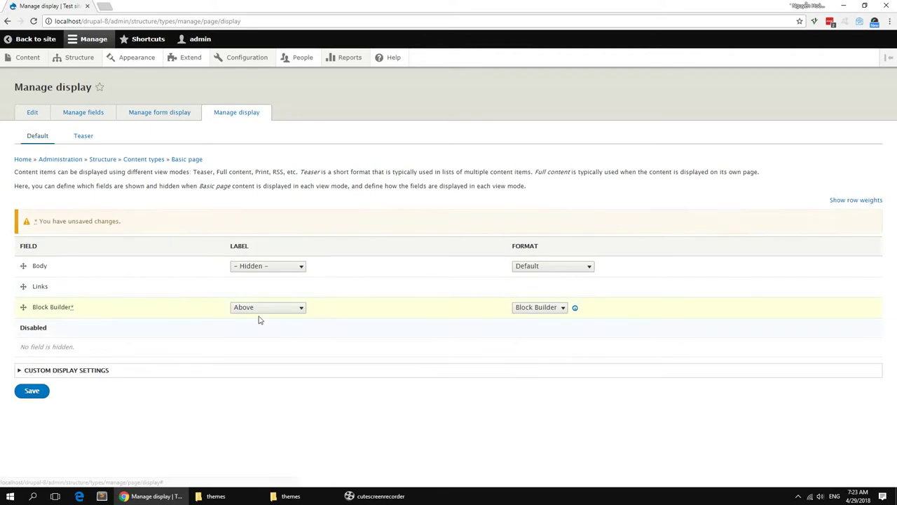
pyautogui.click(225, 292)
pyautogui.click(245, 321)
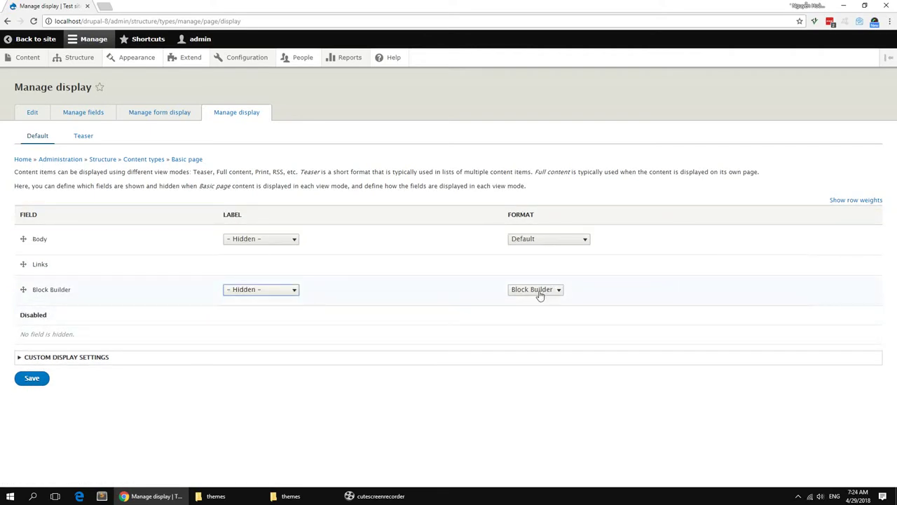
pyautogui.moveTo(25, 264); pyautogui.dragTo(24, 317)
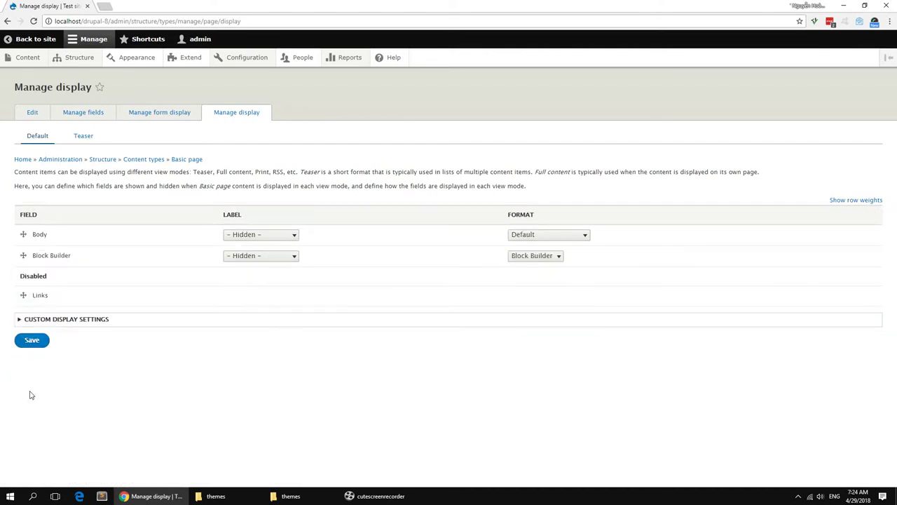
pyautogui.click(33, 342)
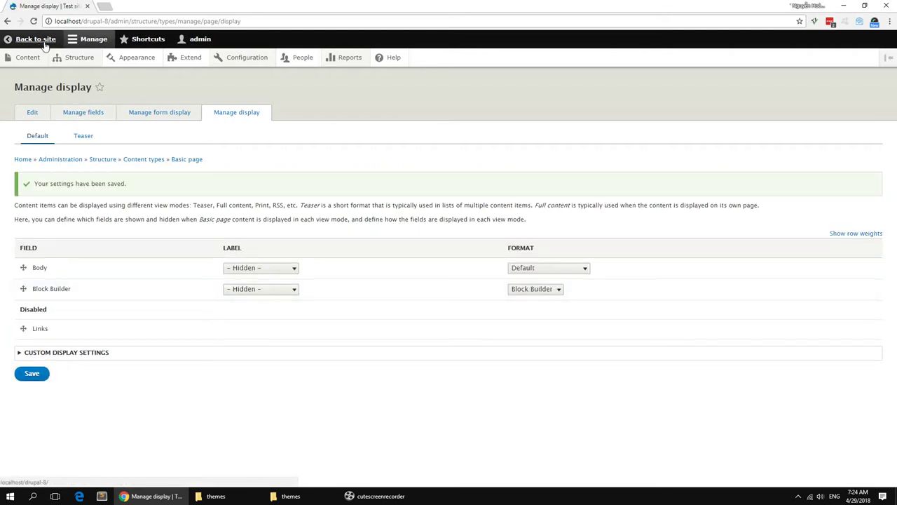
# Start a new Basic page with the title Home Page
pyautogui.click(31, 59)
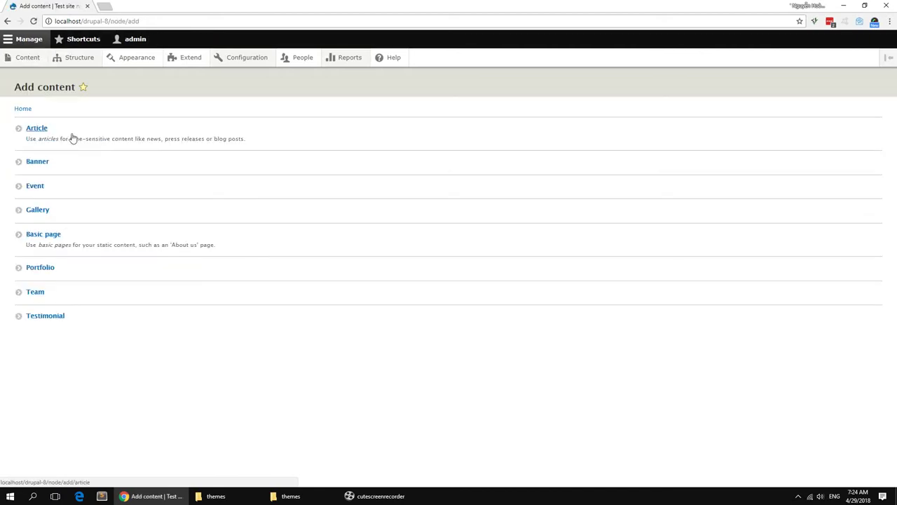
pyautogui.click(44, 238)
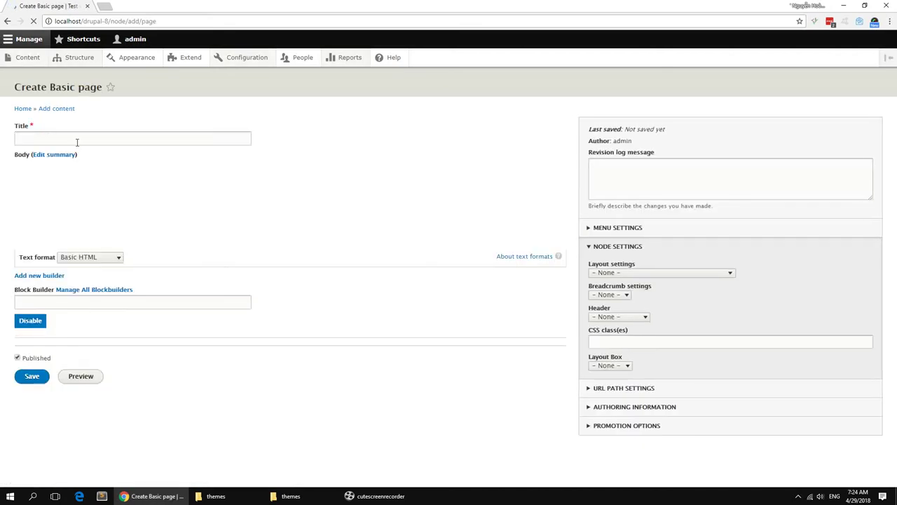
pyautogui.write('Ho')
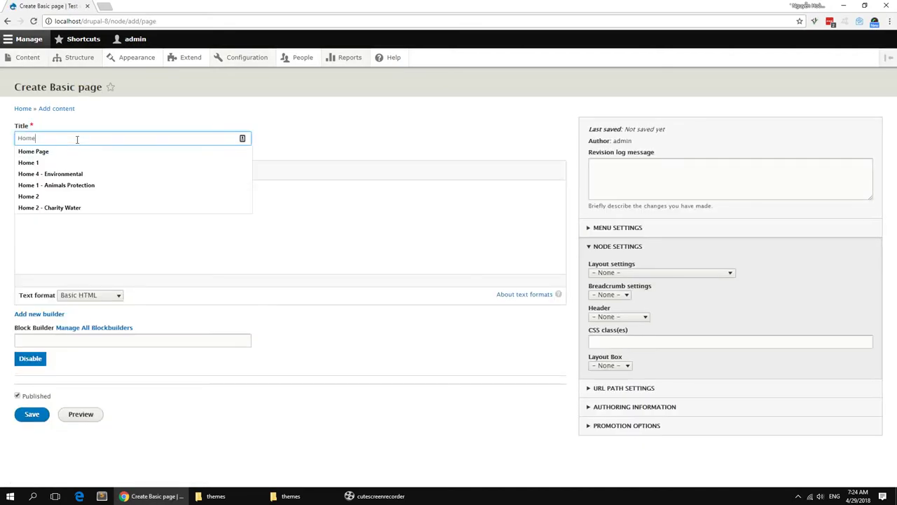
pyautogui.write('me')
pyautogui.click(46, 152)
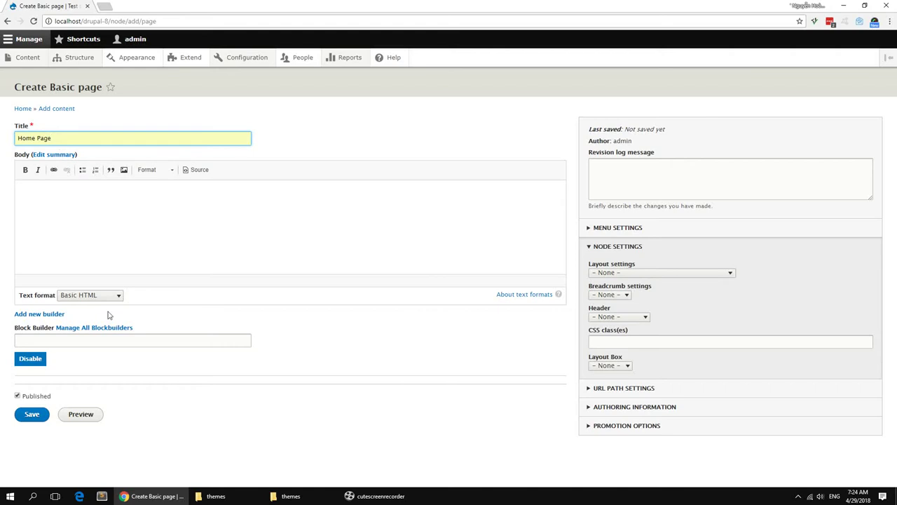
# Add a new block builder titled Home Page with machine name home_page and assign it to the page
pyautogui.click(40, 314)
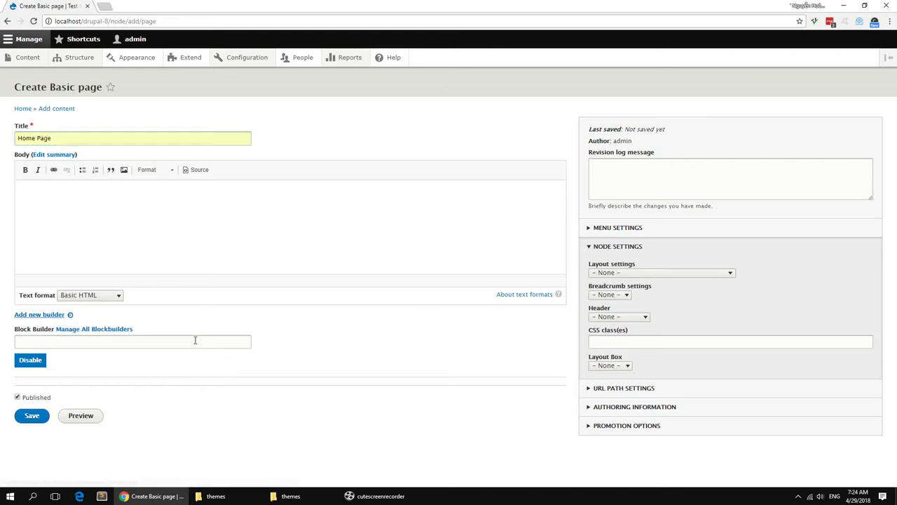
pyautogui.click(161, 244)
pyautogui.write('Home Page')
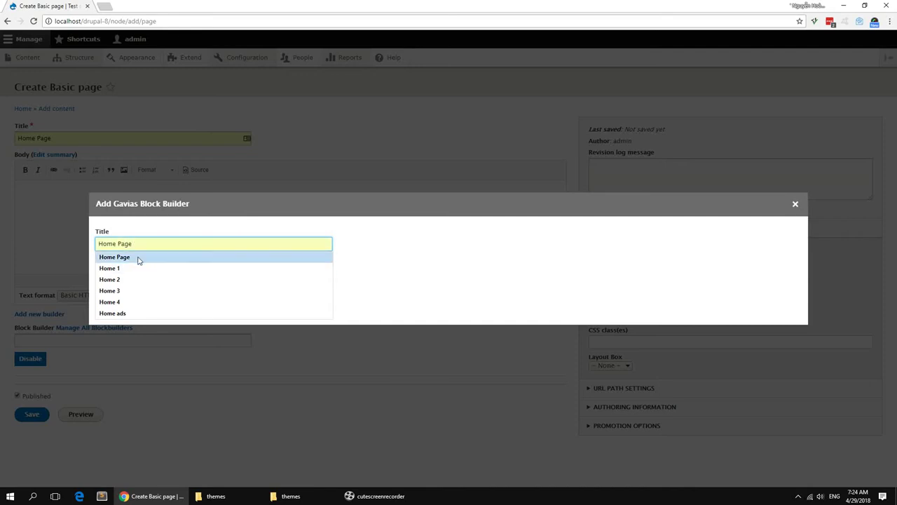
pyautogui.click(138, 257)
pyautogui.click(138, 270)
pyautogui.write('home_page')
pyautogui.click(107, 286)
pyautogui.click(118, 311)
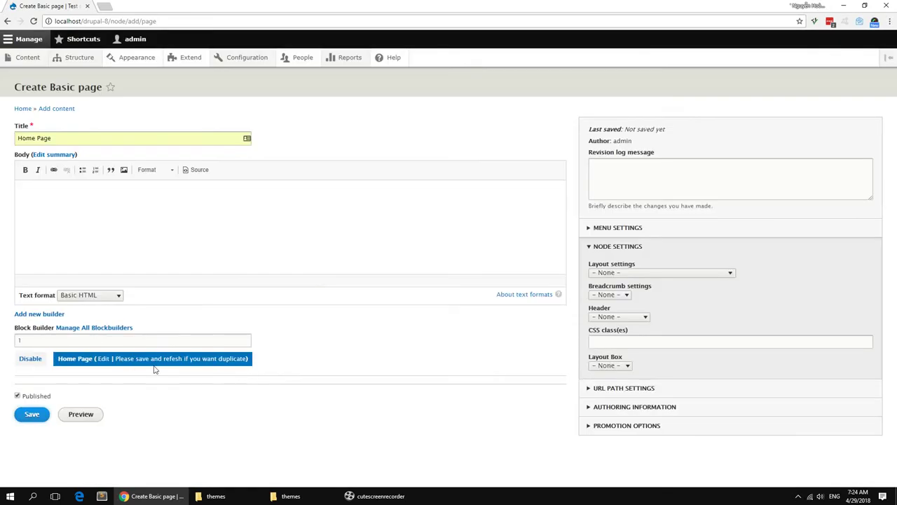
# Set the layout to Fullwith no sidebar (use for block builder), breadcrumb to Disable and CSS class to hidden-title, and save the page
pyautogui.click(603, 274)
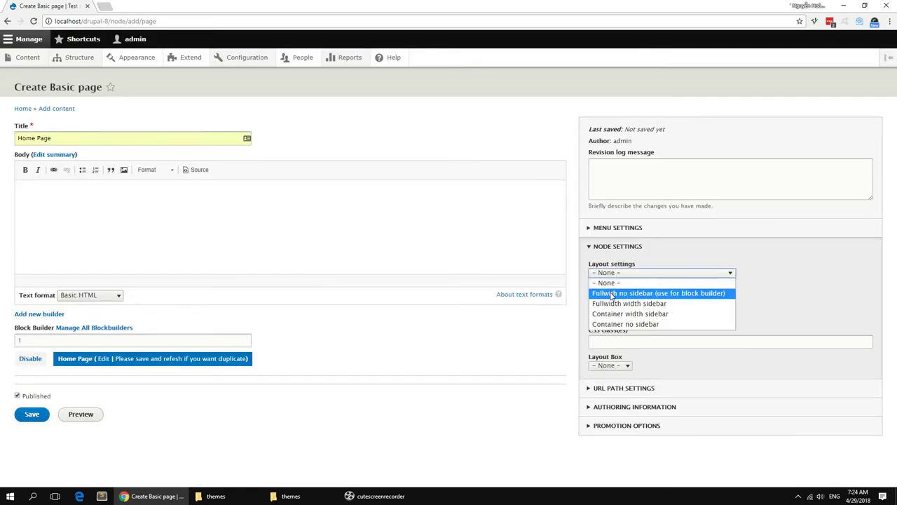
pyautogui.click(611, 294)
pyautogui.click(610, 295)
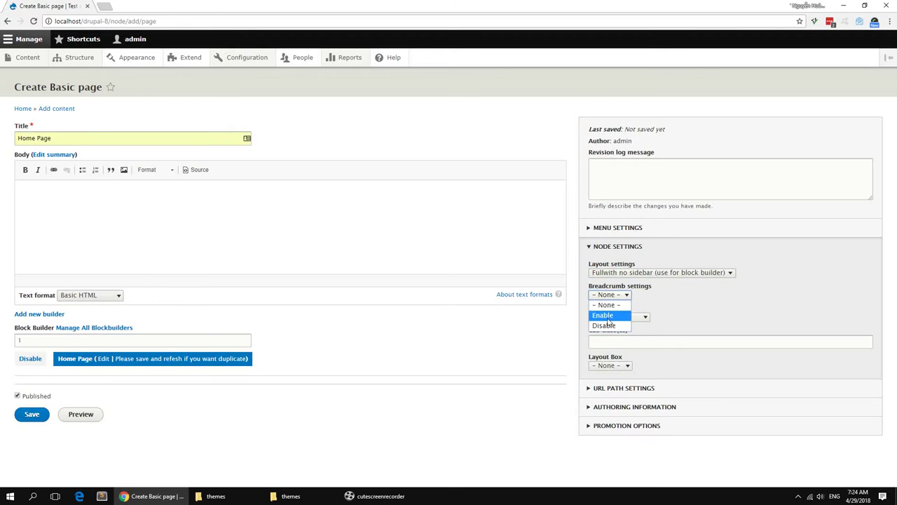
pyautogui.click(607, 326)
pyautogui.click(610, 316)
pyautogui.click(609, 324)
pyautogui.click(608, 342)
pyautogui.write('h')
pyautogui.click(607, 351)
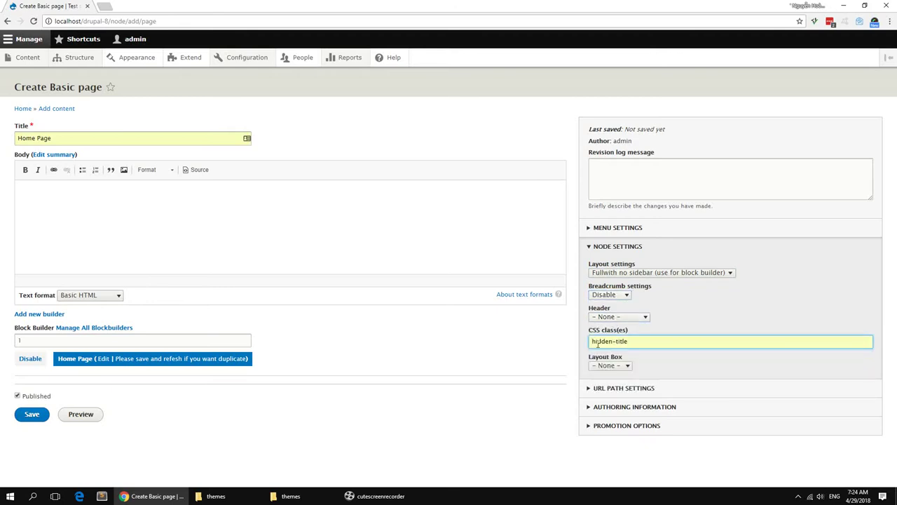
pyautogui.click(28, 416)
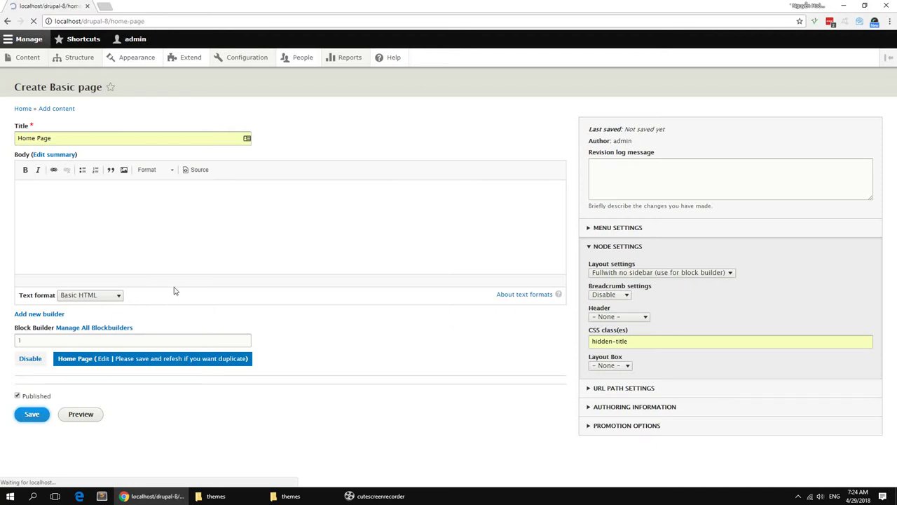
# Set the site's default front page to /home-page in the basic site settings and save the configuration
pyautogui.click(110, 21)
pyautogui.click(123, 186)
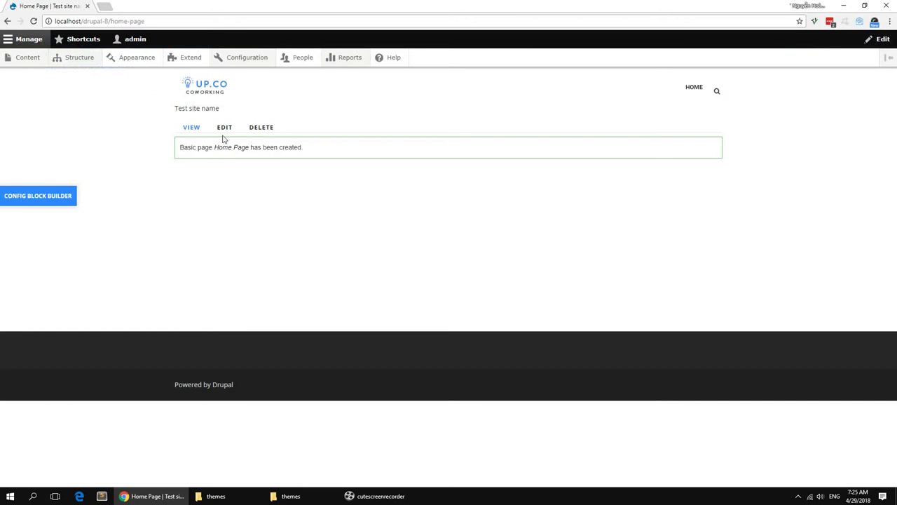
pyautogui.moveTo(260, 61)
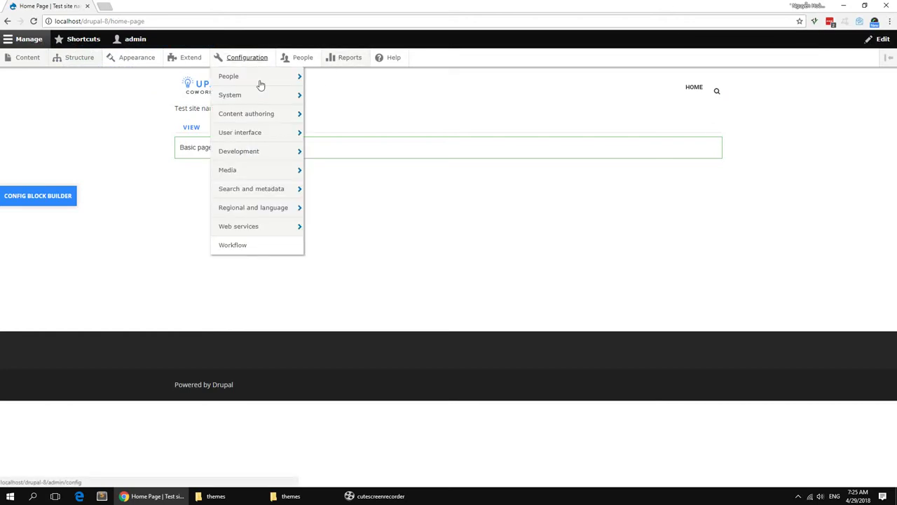
pyautogui.moveTo(247, 104)
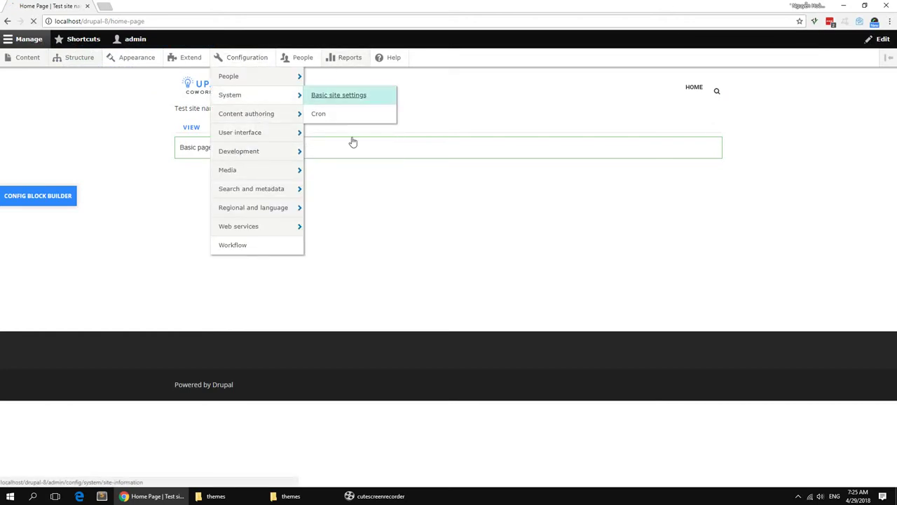
pyautogui.click(330, 95)
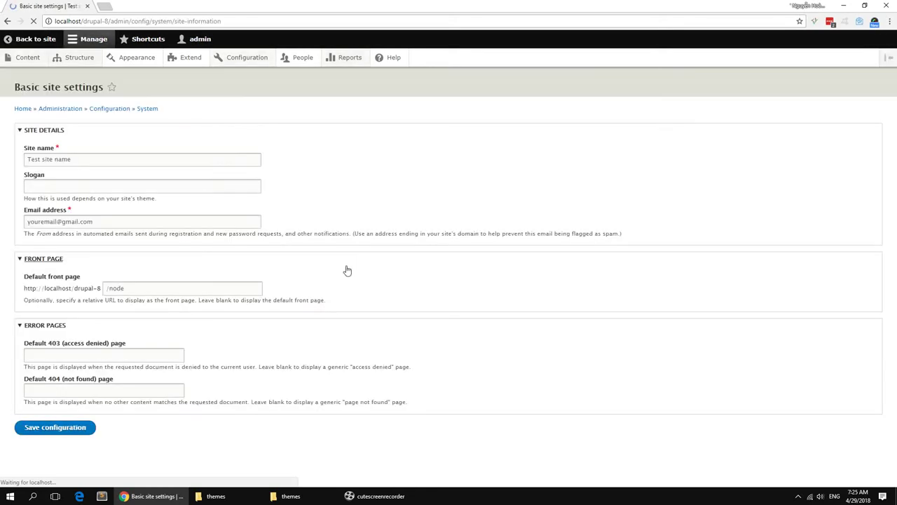
pyautogui.click(126, 287)
pyautogui.hotkey('ctrl', 'a')
pyautogui.write('/home-page')
pyautogui.click(65, 428)
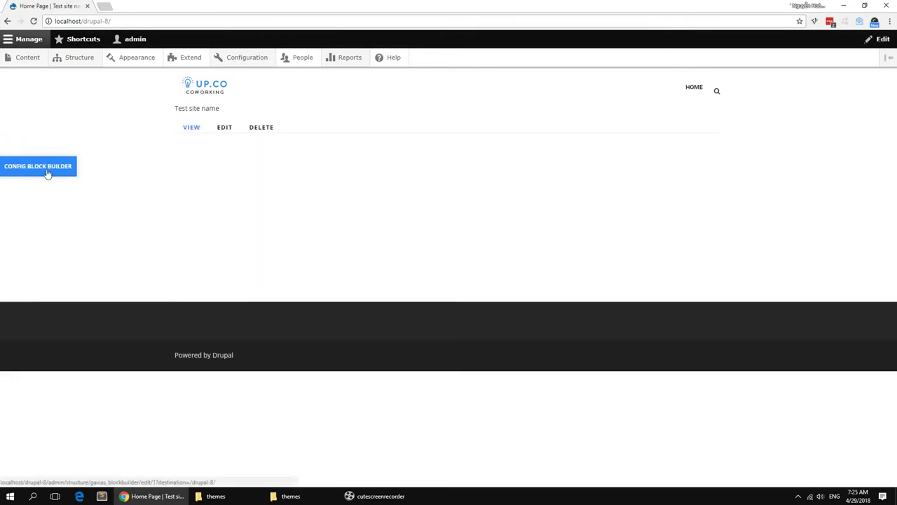
# Open the Home Page for editing, and extract files_export_blockbuilder.zip from the gavias_upco_full folder into its own subfolder
pyautogui.click(224, 129)
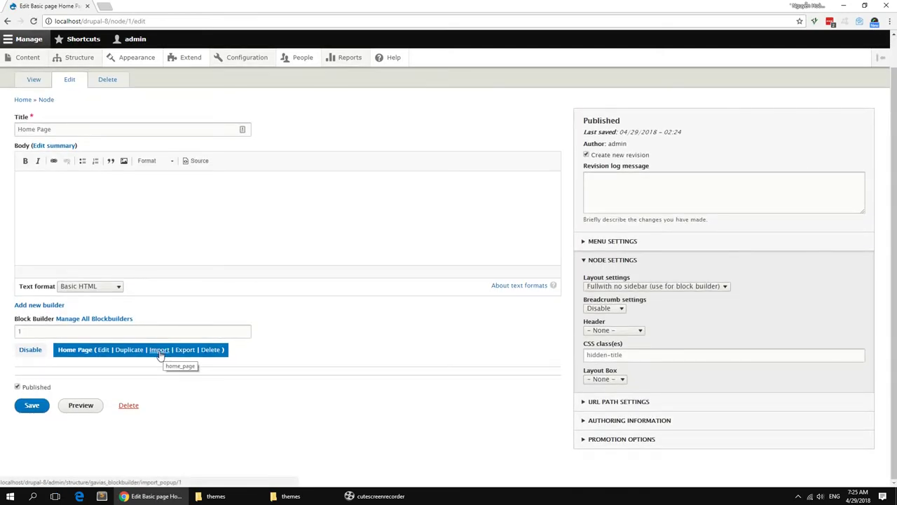
pyautogui.click(300, 498)
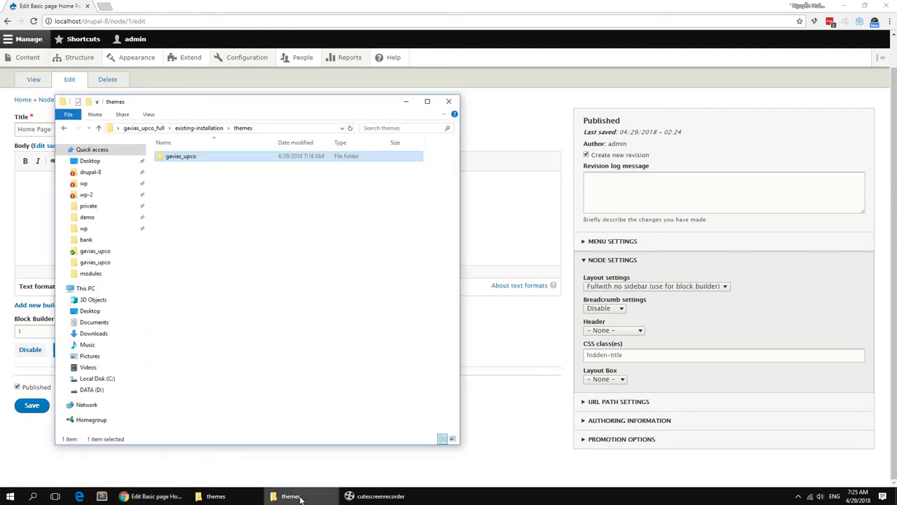
pyautogui.click(199, 128)
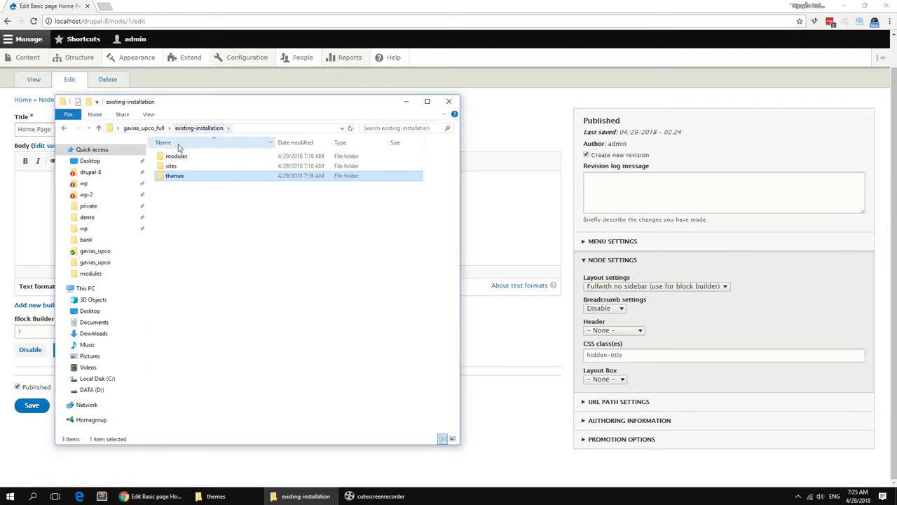
pyautogui.click(144, 127)
pyautogui.click(199, 187)
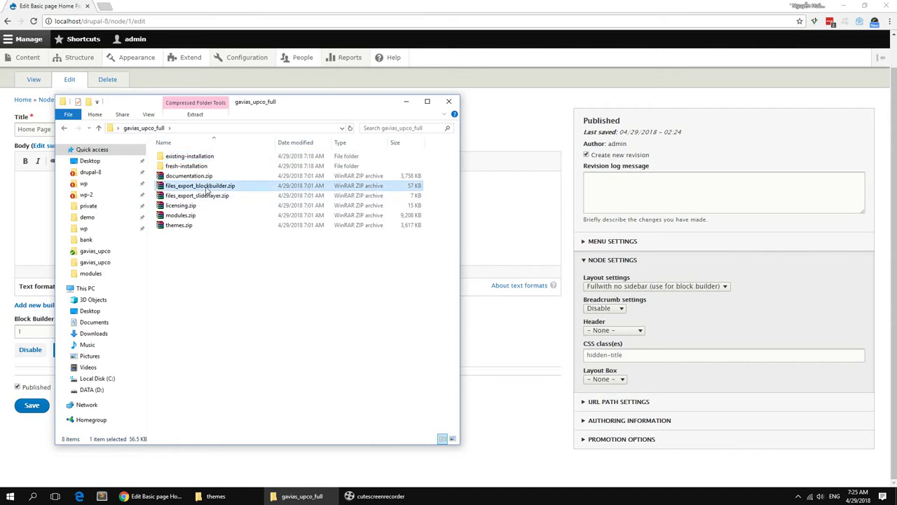
pyautogui.rightClick(205, 190)
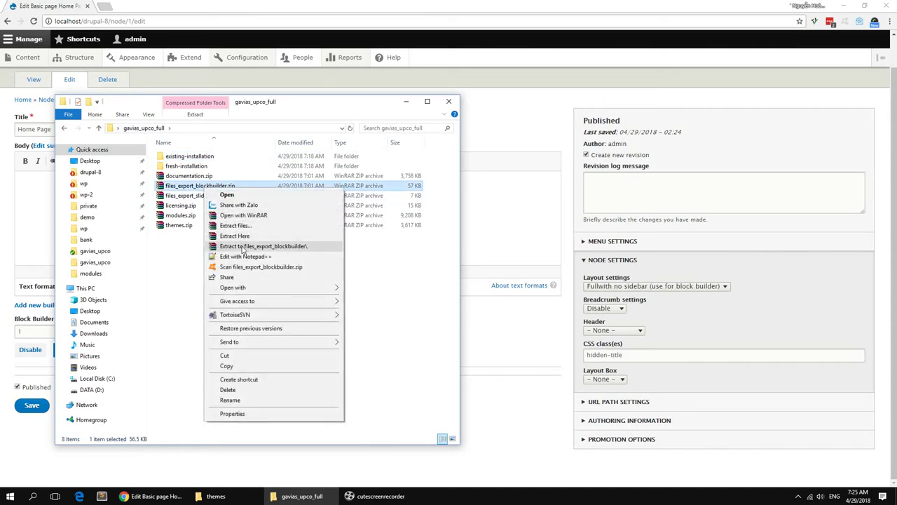
pyautogui.click(244, 247)
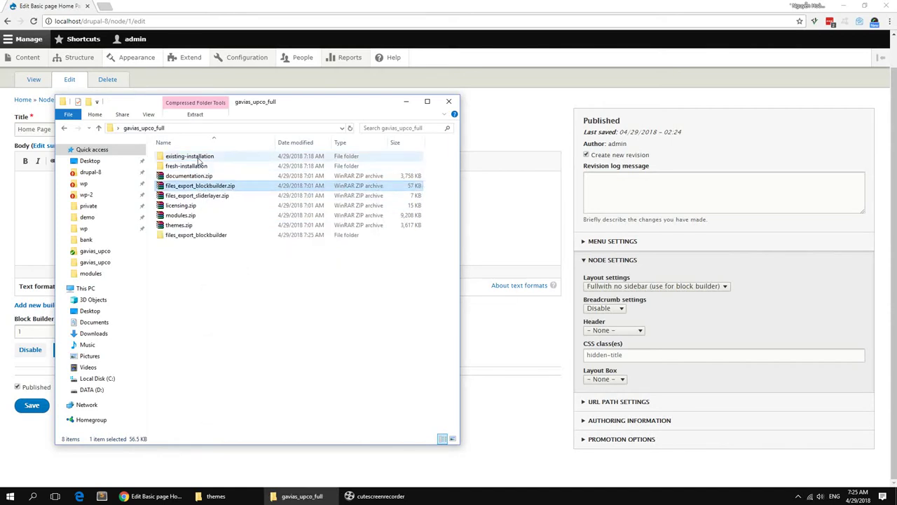
# Import an exported builder file from the extracted files_export_blockbuilder folder into the Home Page block builder
pyautogui.doubleClick(193, 235)
pyautogui.doubleClick(198, 162)
pyautogui.moveTo(206, 110); pyautogui.dragTo(473, 113)
pyautogui.click(159, 350)
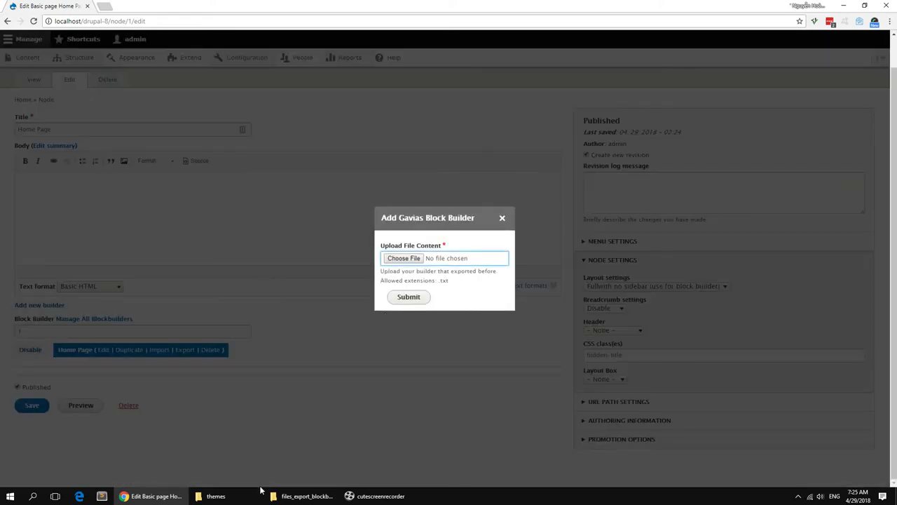
pyautogui.click(303, 495)
pyautogui.moveTo(423, 111); pyautogui.dragTo(676, 115)
pyautogui.click(690, 213)
pyautogui.moveTo(690, 214); pyautogui.dragTo(413, 257)
pyautogui.click(409, 297)
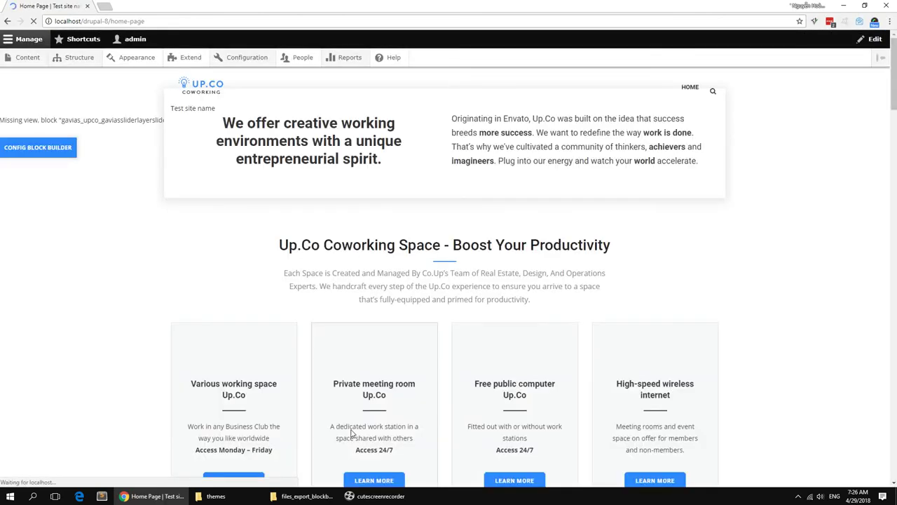
# Create a Gavias slider layer group named Slider Main
pyautogui.moveTo(895, 70)
pyautogui.mouseDown()
pyautogui.moveTo(894, 375)
pyautogui.moveTo(895, 84)
pyautogui.mouseUp()
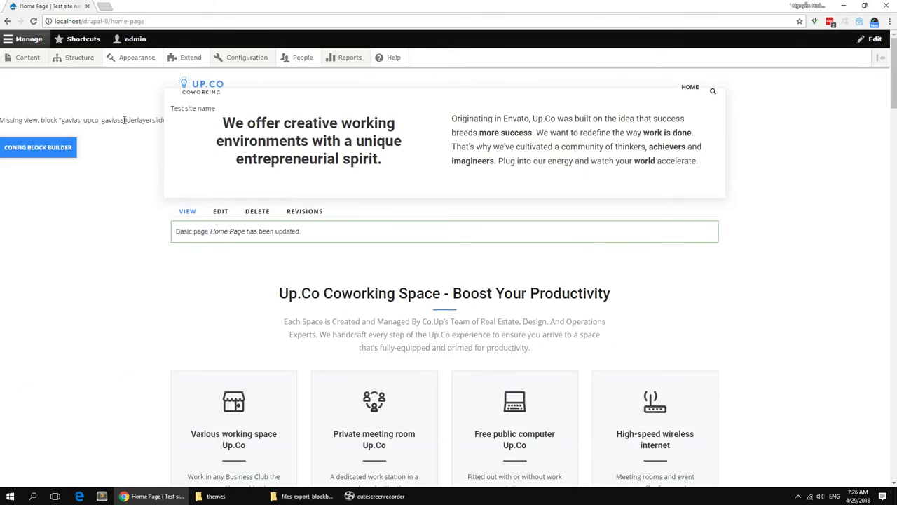
pyautogui.moveTo(85, 64)
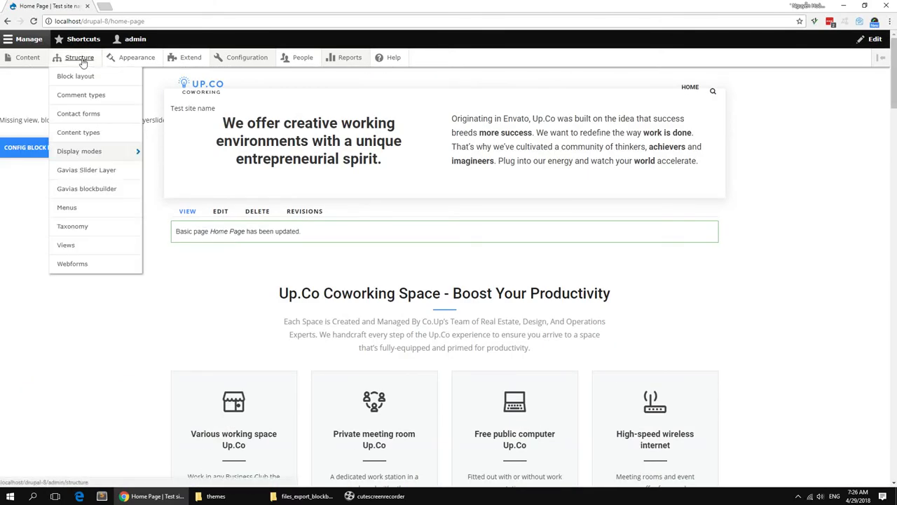
pyautogui.click(87, 171)
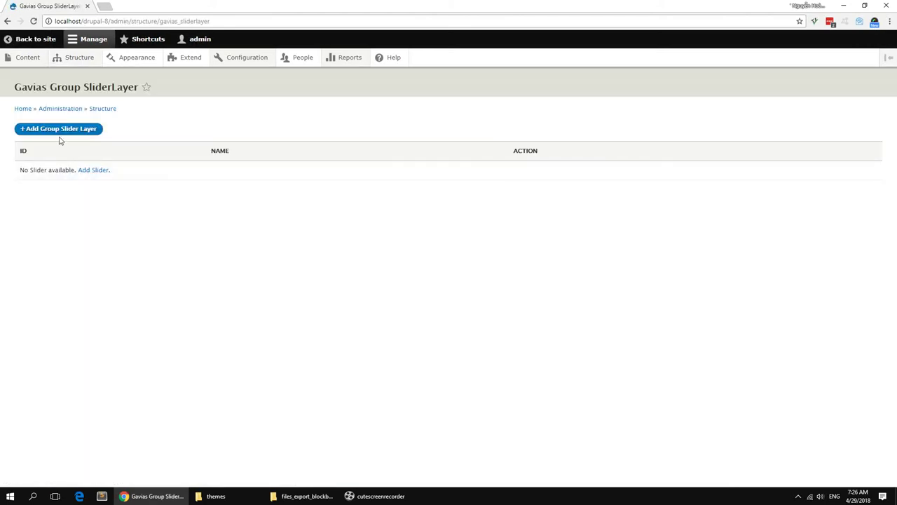
pyautogui.click(84, 173)
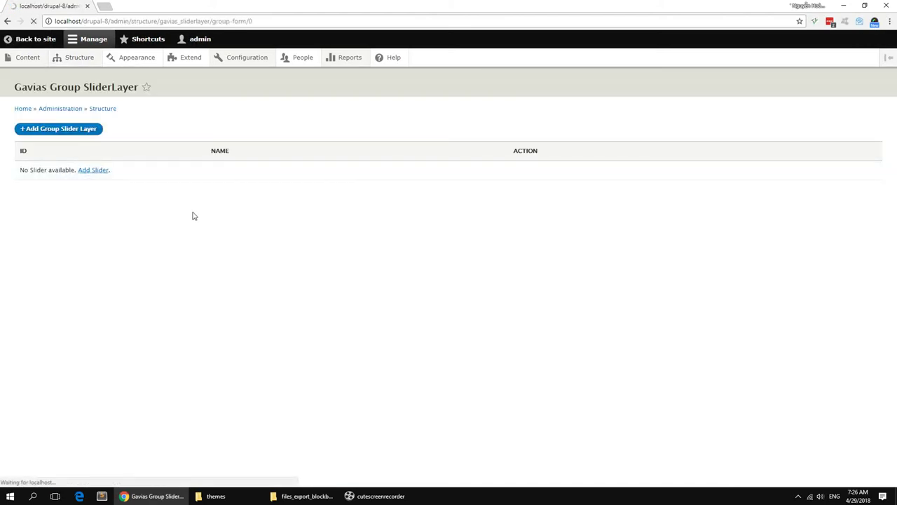
pyautogui.click(121, 138)
pyautogui.click(90, 161)
pyautogui.click(39, 159)
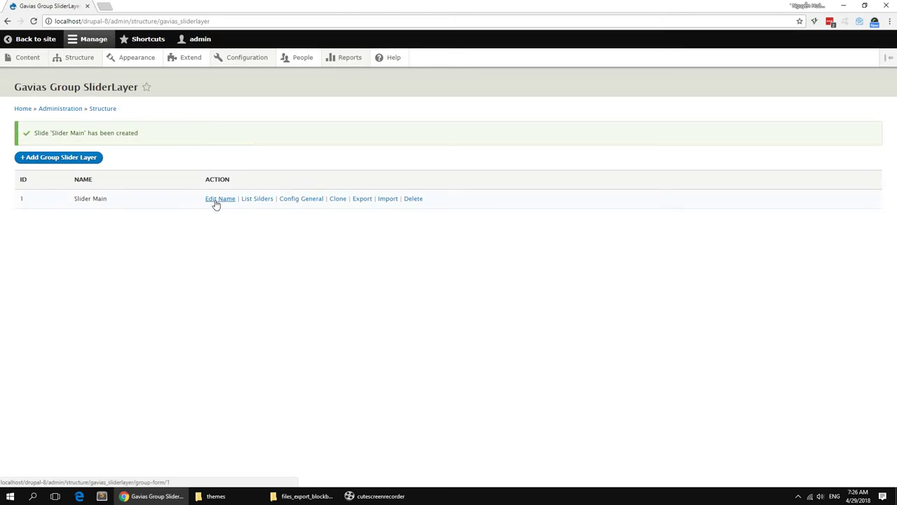
# Open the import form for Slider Main, and extract files_export_sliderlayer.zip from the gavias_upco_full folder into its own subfolder
pyautogui.click(387, 199)
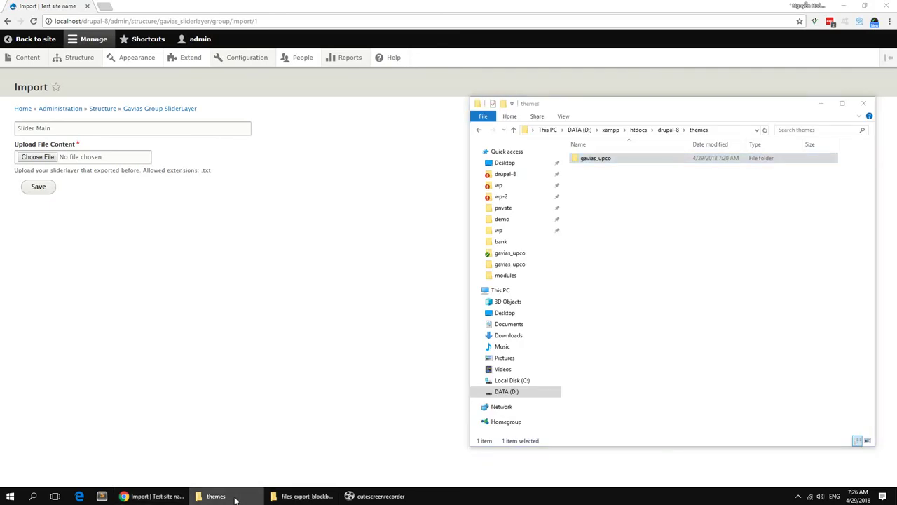
pyautogui.click(286, 496)
pyautogui.click(715, 137)
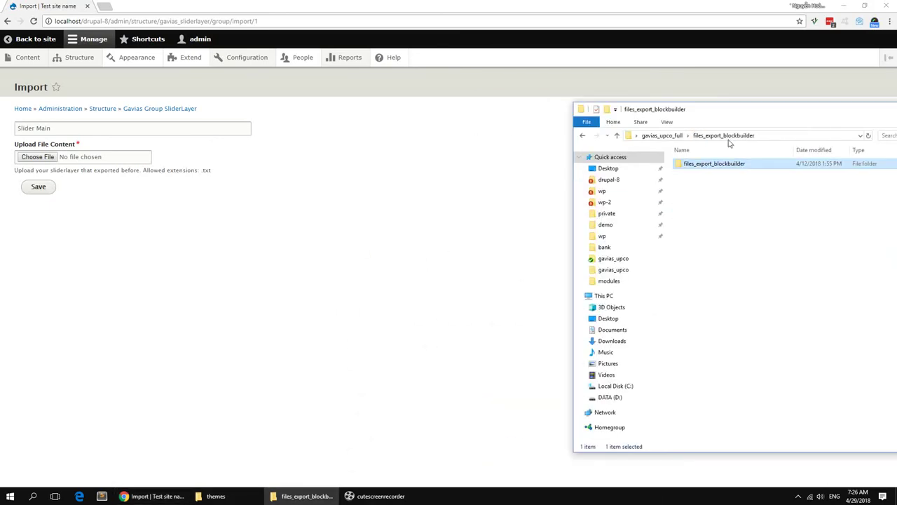
pyautogui.click(662, 136)
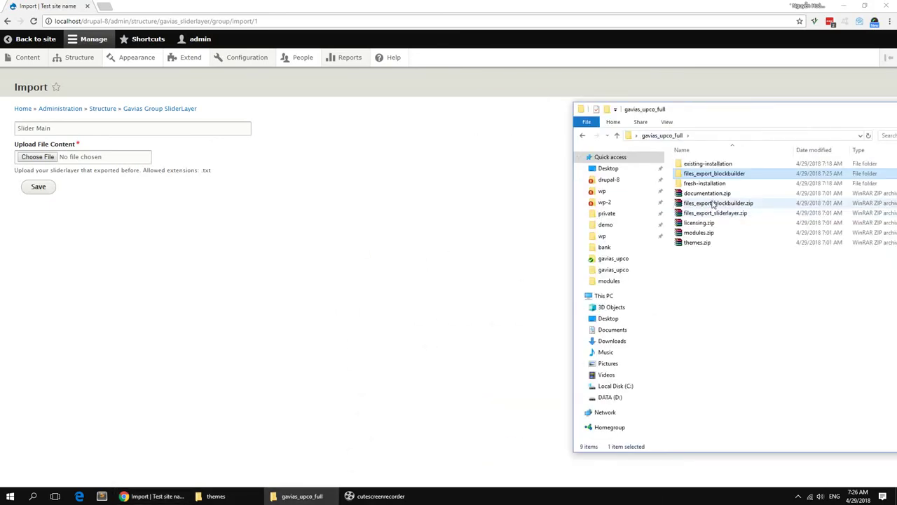
pyautogui.click(710, 214)
pyautogui.rightClick(708, 214)
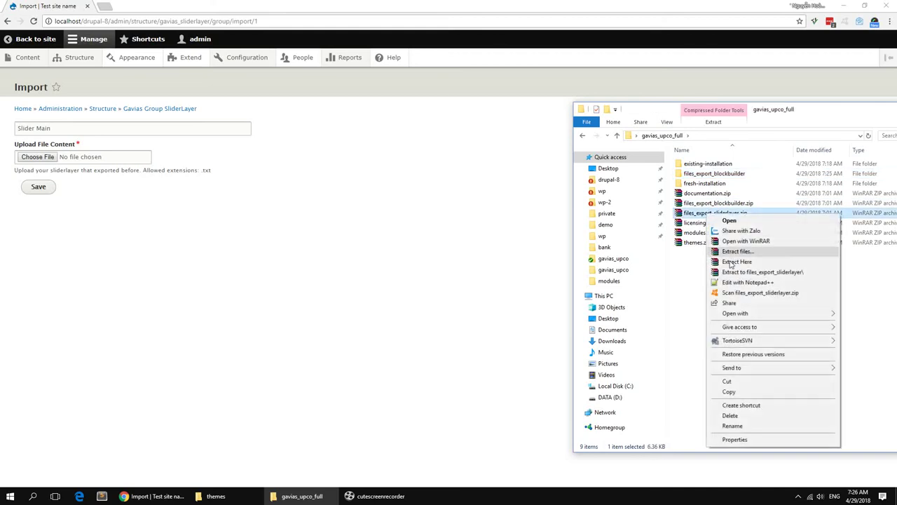
pyautogui.click(754, 274)
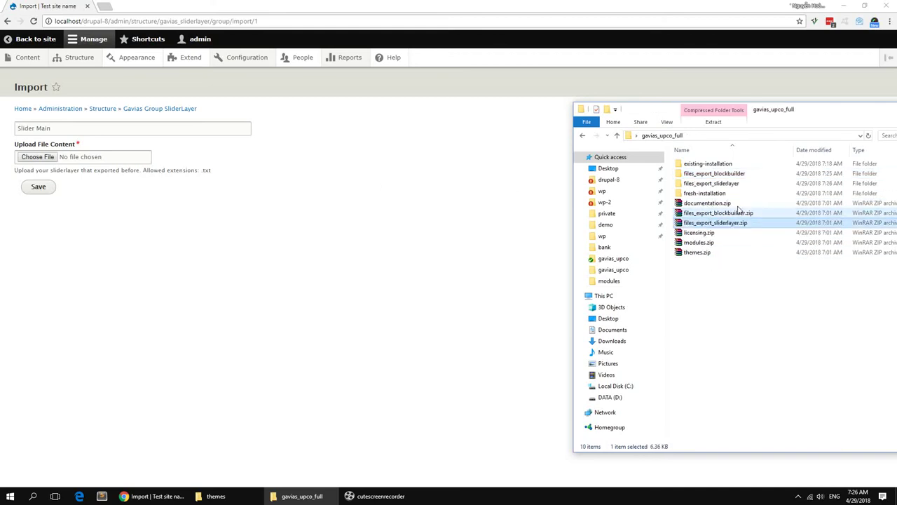
# Import the exported slider file from the extracted files_export_sliderlayer folder into Slider Main
pyautogui.doubleClick(715, 184)
pyautogui.doubleClick(698, 163)
pyautogui.moveTo(698, 165); pyautogui.dragTo(38, 163)
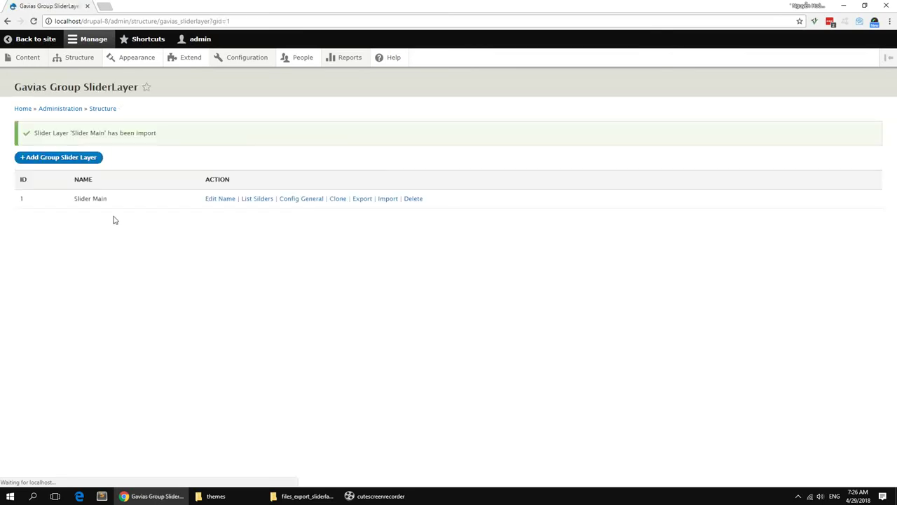
# Place the Gavias SliderLayer – Slider Main block in the Other region of the Gavias Up.Co block layout
pyautogui.moveTo(97, 62)
pyautogui.click(82, 79)
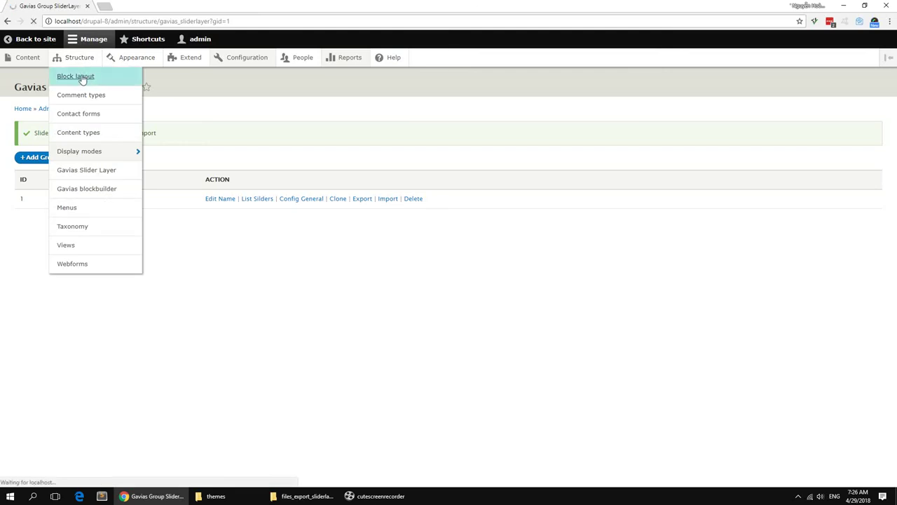
pyautogui.moveTo(890, 104); pyautogui.dragTo(871, 436)
pyautogui.click(67, 324)
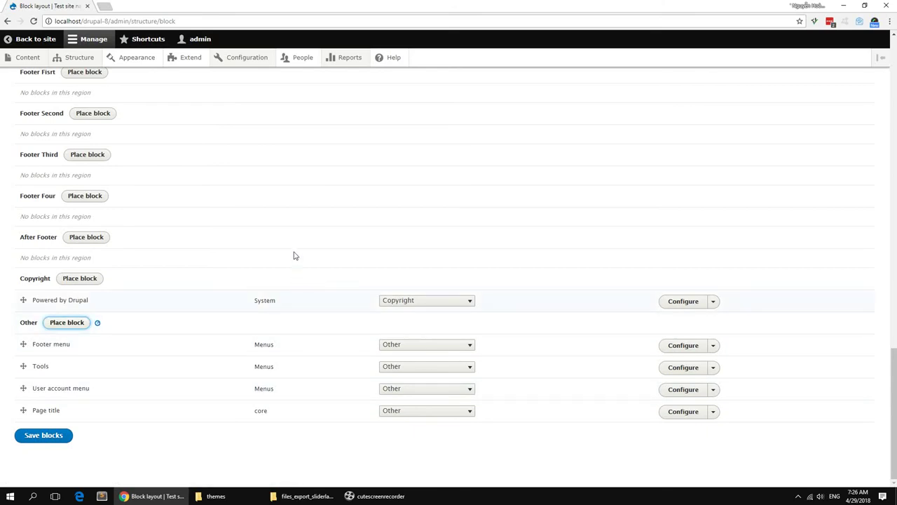
pyautogui.write('sli')
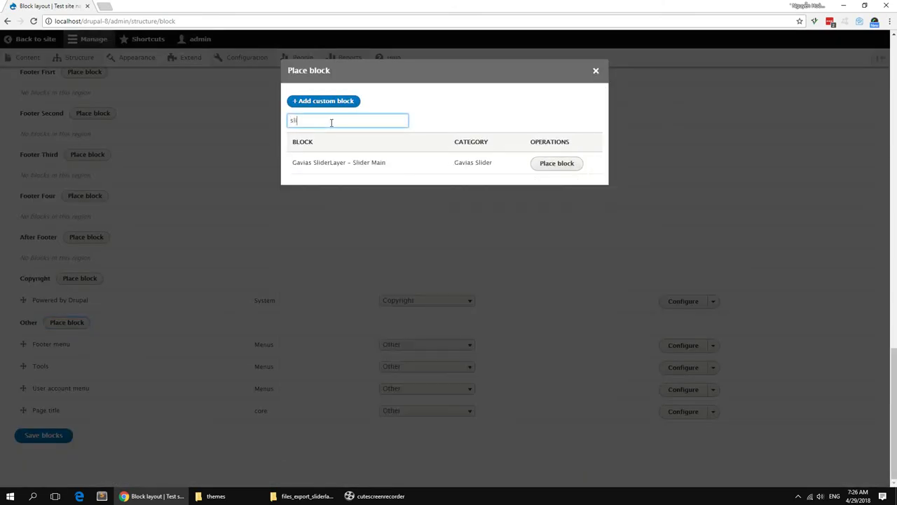
pyautogui.click(568, 165)
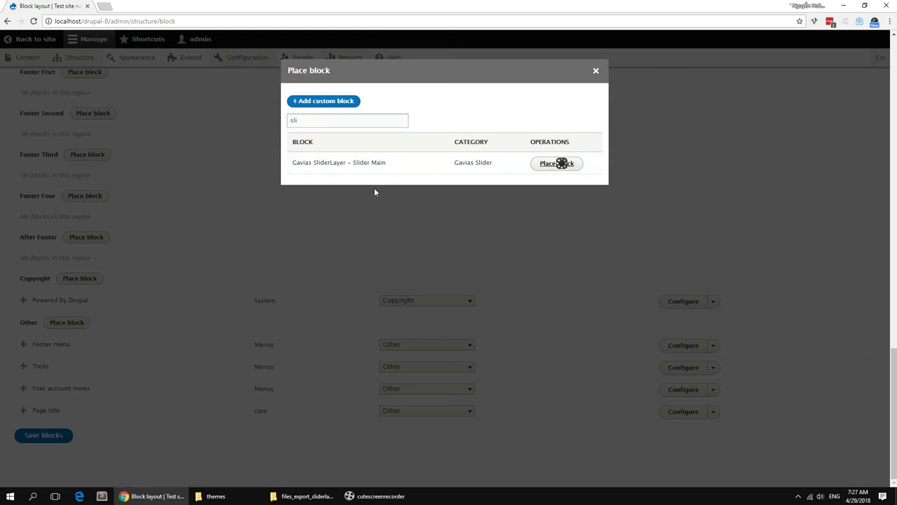
pyautogui.click(306, 162)
pyautogui.click(319, 443)
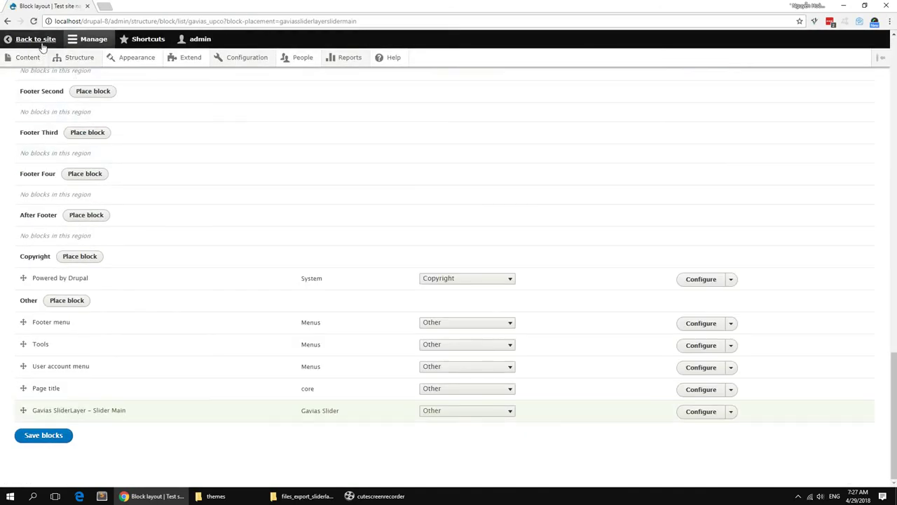
# In the Home Page block builder, set the Slider #1 element's Drupal block to Gavias SliderLayer – Slider Main and save
pyautogui.click(40, 44)
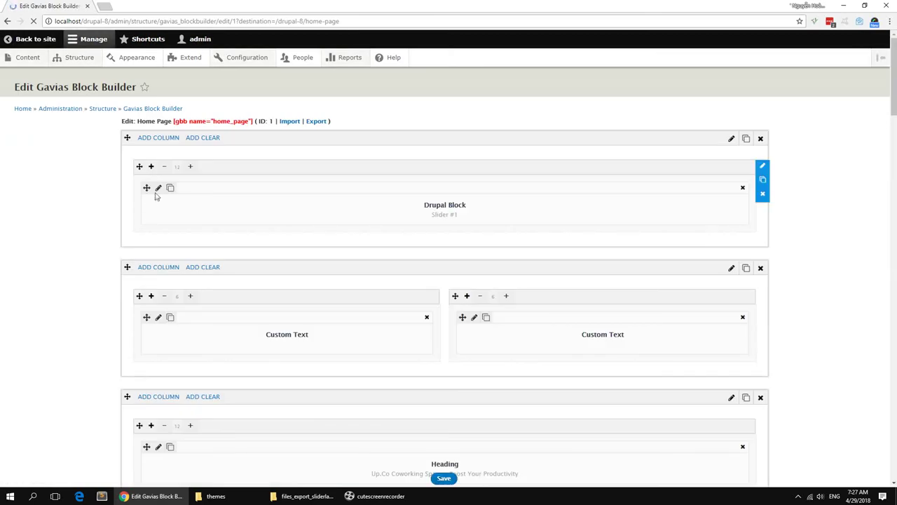
pyautogui.click(158, 188)
pyautogui.click(236, 135)
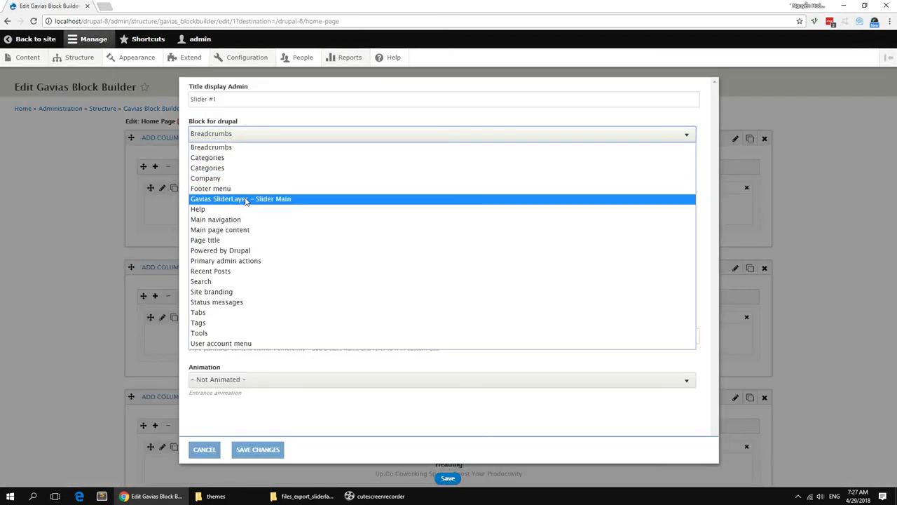
pyautogui.click(246, 199)
pyautogui.click(277, 451)
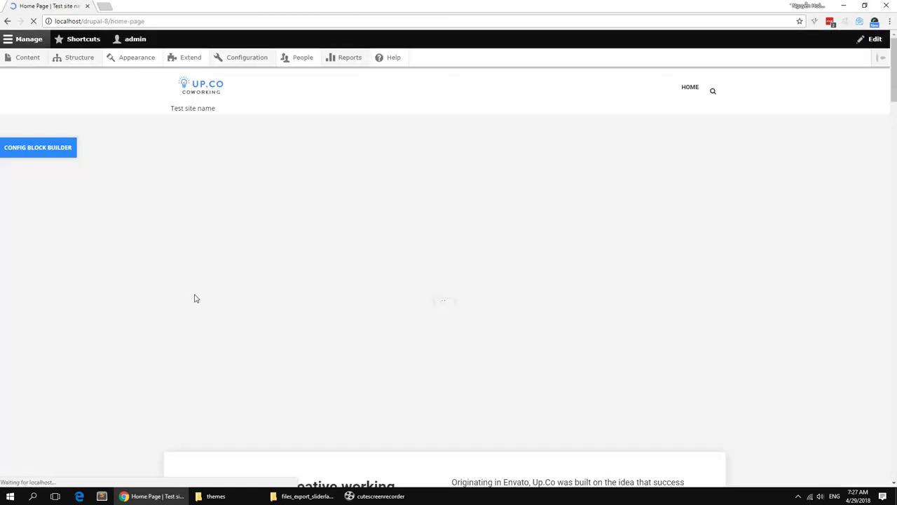
# Examine the home page from the slider down to the price plans, and the site name beneath the logo
pyautogui.scroll(-4, 800, 173)
pyautogui.scroll(-3, 894, 110)
pyautogui.scroll(7, 893, 111)
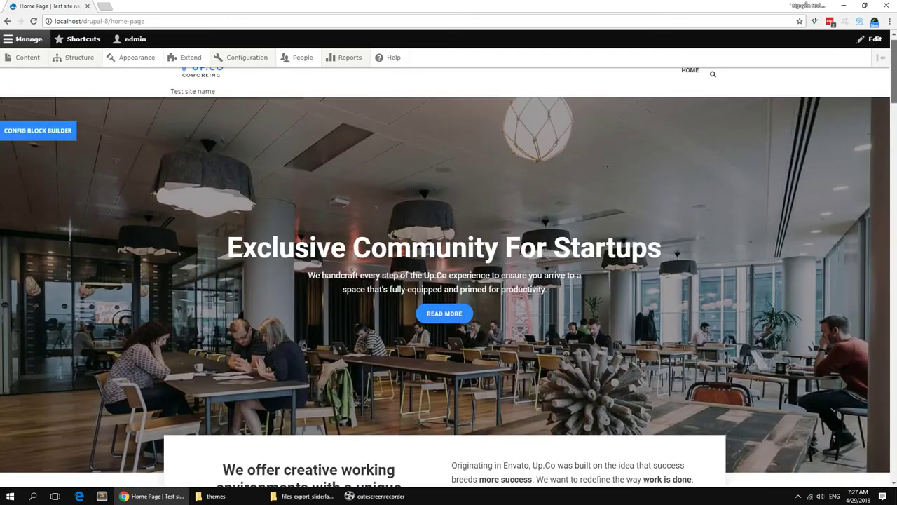
pyautogui.scroll(-15, 449, 280)
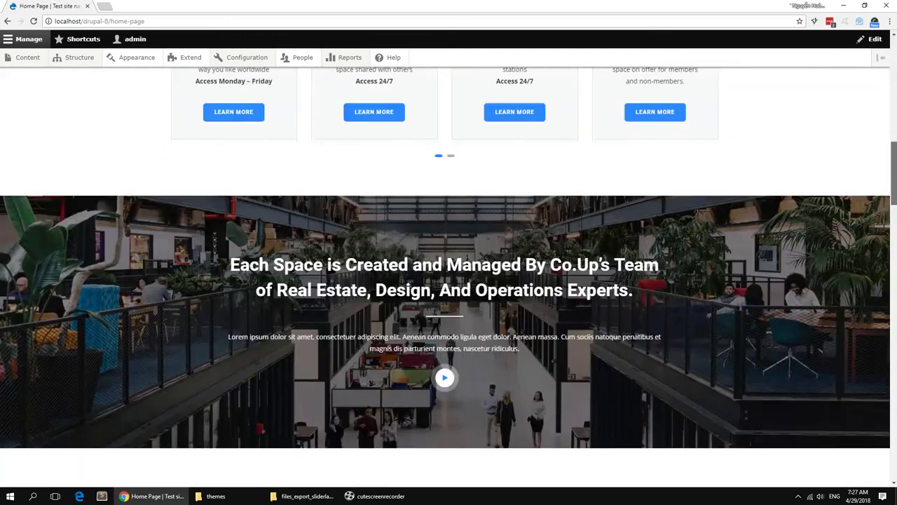
pyautogui.scroll(-20, 449, 280)
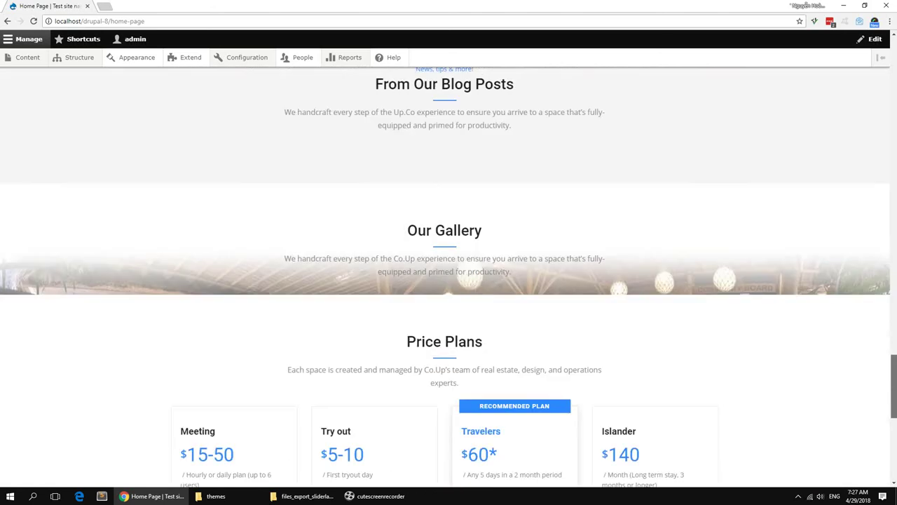
pyautogui.moveTo(893, 386); pyautogui.dragTo(888, 56)
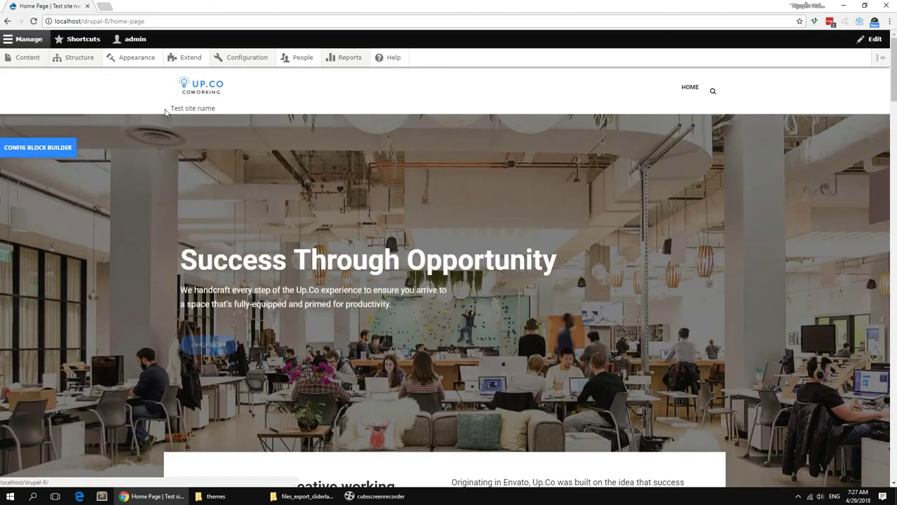
pyautogui.moveTo(170, 107); pyautogui.dragTo(236, 116)
pyautogui.click(119, 89)
# Turn off the site name in the Site branding block, keeping only the site logo, and save the block
pyautogui.moveTo(70, 58)
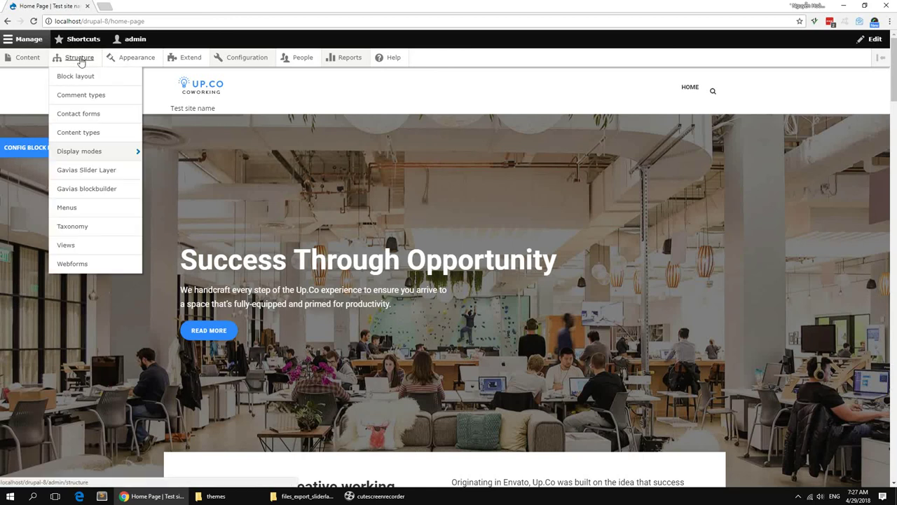
pyautogui.click(74, 76)
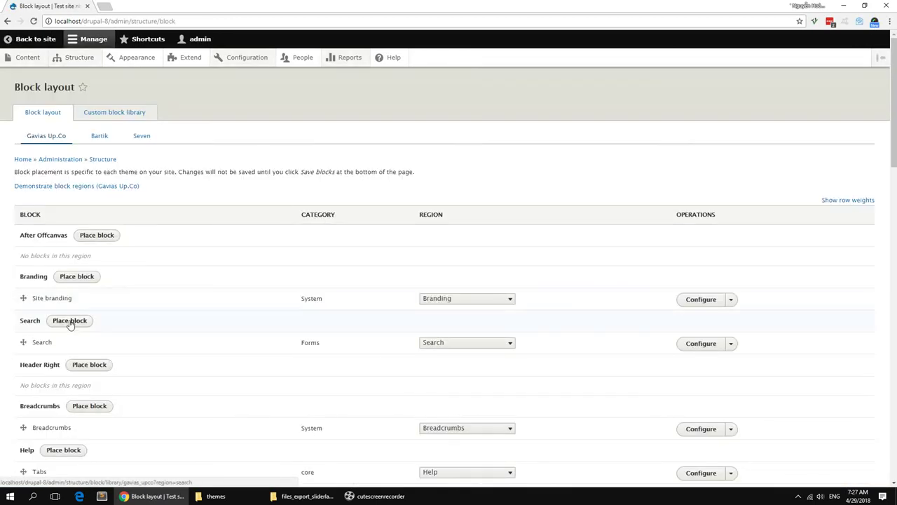
pyautogui.scroll(-2, 66, 329)
pyautogui.scroll(-2, 61, 344)
pyautogui.scroll(2, 49, 343)
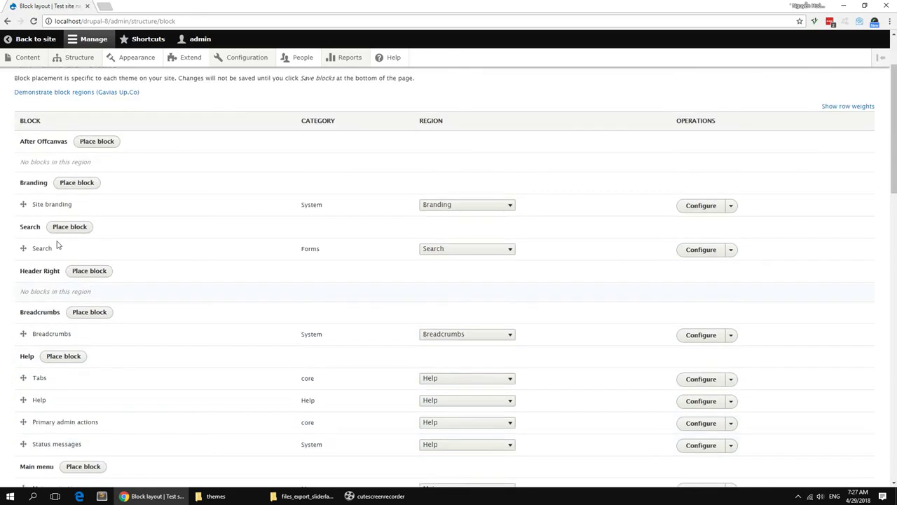
pyautogui.click(693, 207)
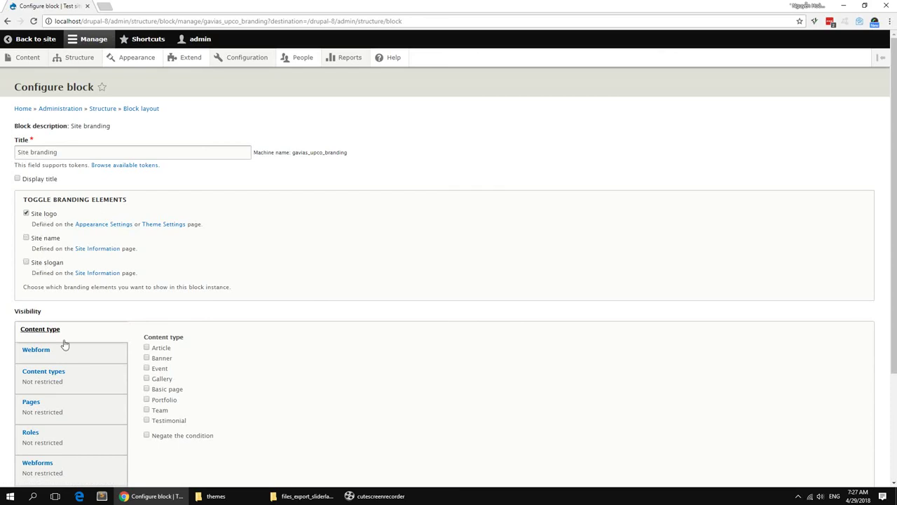
pyautogui.scroll(-3, 49, 304)
pyautogui.click(43, 434)
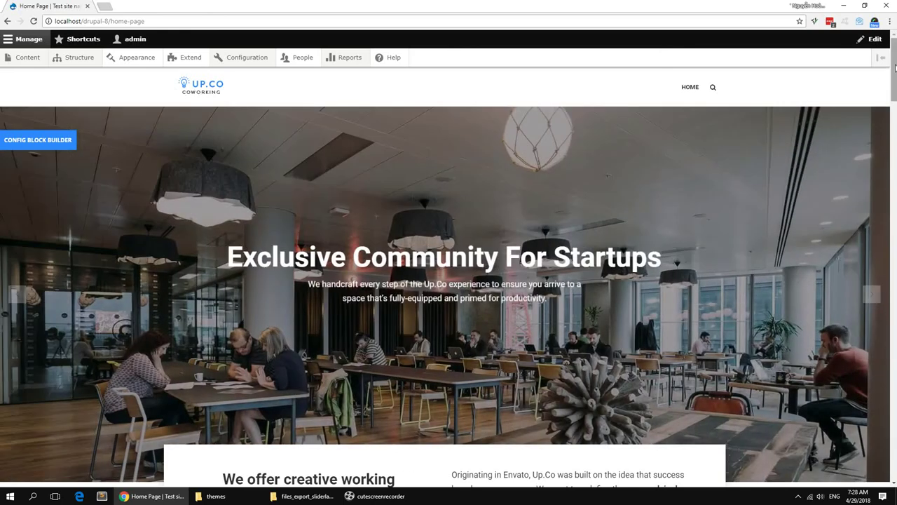
# Examine the home page's header, slider and content sections with the updated site branding
pyautogui.scroll(-3, 895, 105)
pyautogui.scroll(-2, 895, 105)
pyautogui.scroll(4, 895, 105)
pyautogui.scroll(-10, 895, 105)
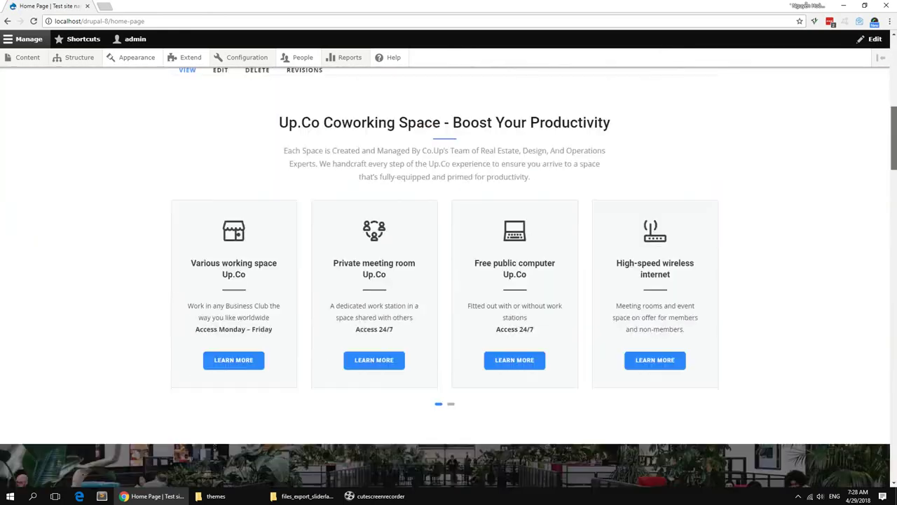
pyautogui.scroll(-15, 895, 171)
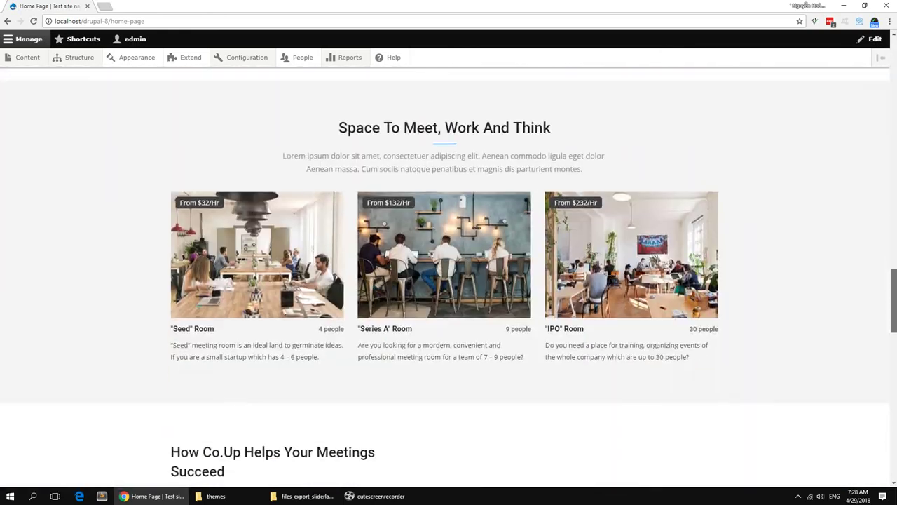
pyautogui.scroll(13, 895, 171)
pyautogui.scroll(10, 895, 172)
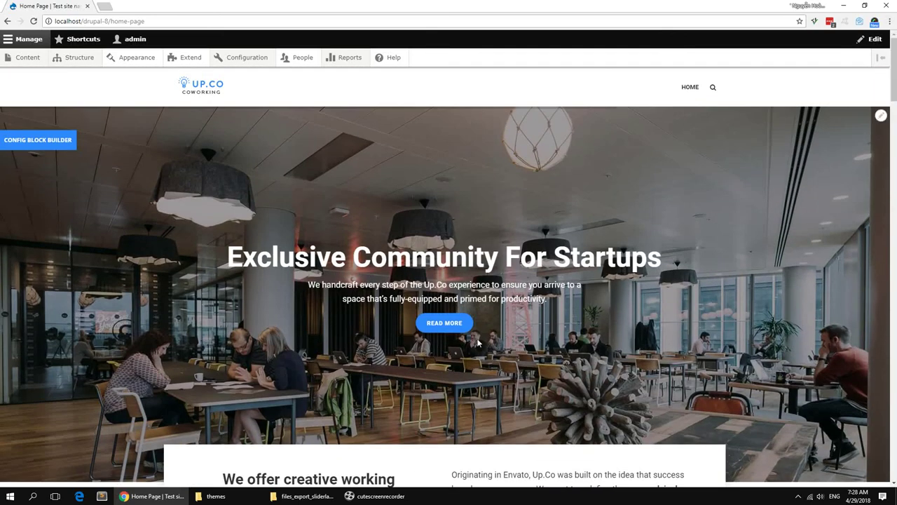
pyautogui.click(379, 496)
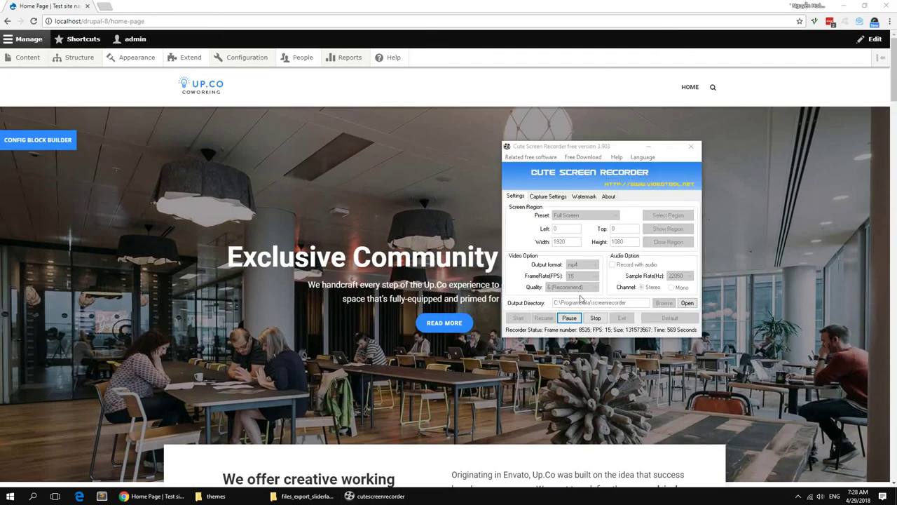